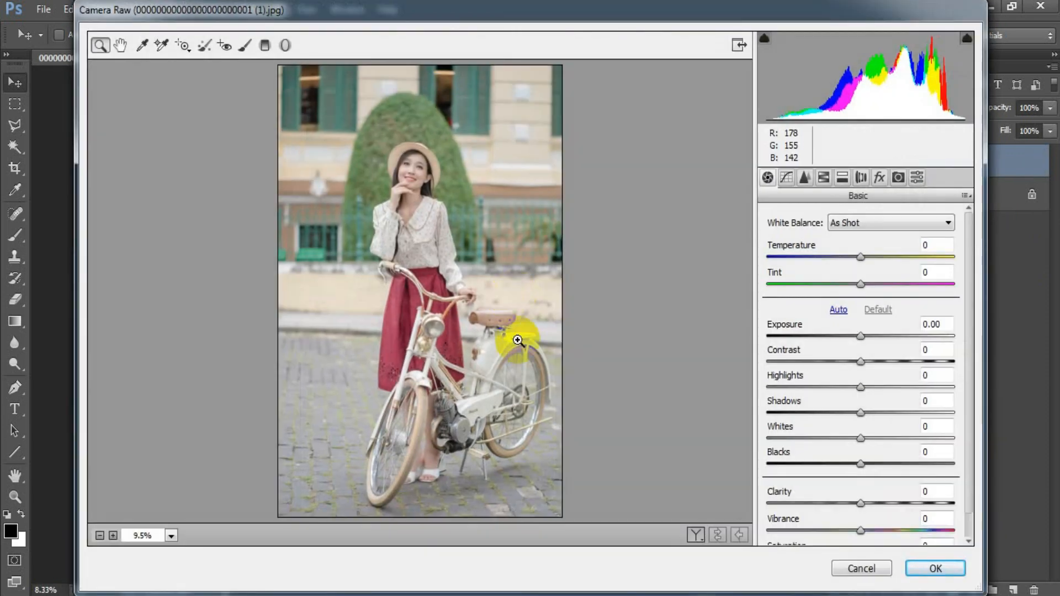
Warm the photo with Temperature +12 and Tint -3, and set Exposure to -0.50.
drag(861, 259, 859, 284)
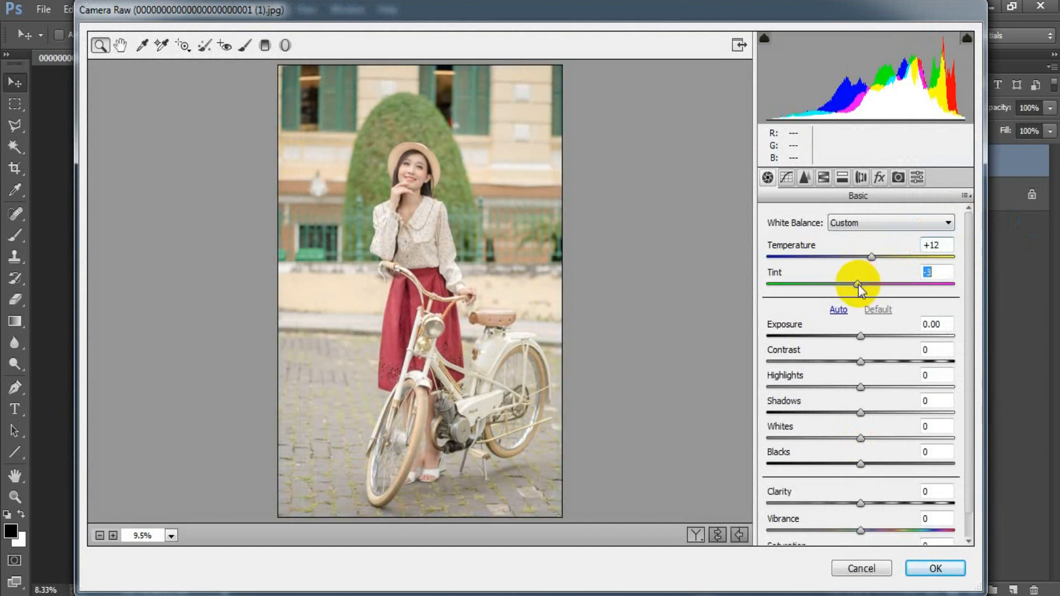
drag(862, 337, 854, 341)
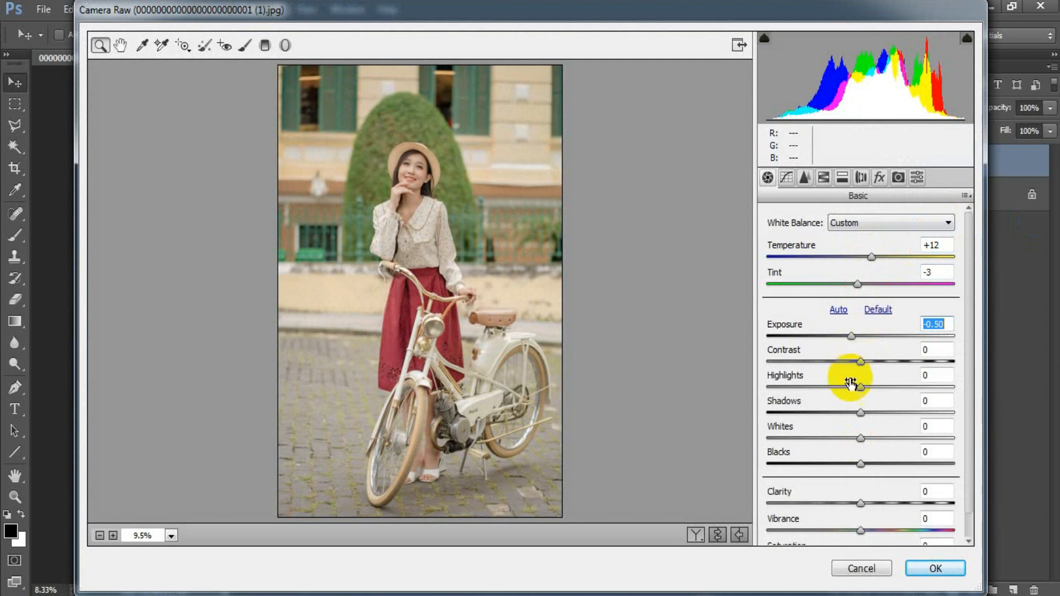
Set Highlights to -57, Shadows to +77, Whites to -79 and Blacks to +94.
drag(860, 388, 807, 395)
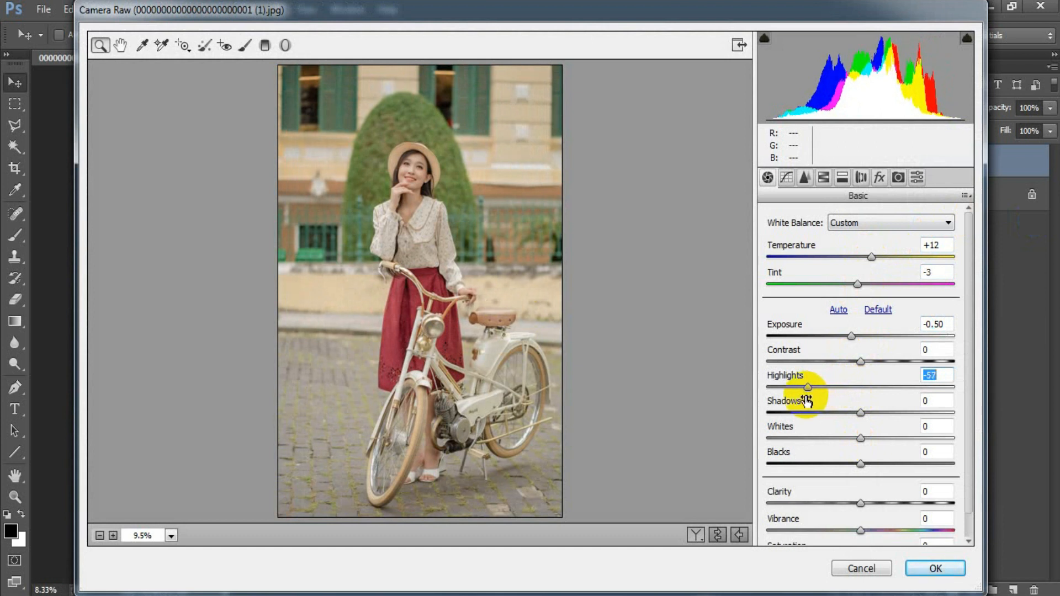
drag(860, 412, 934, 422)
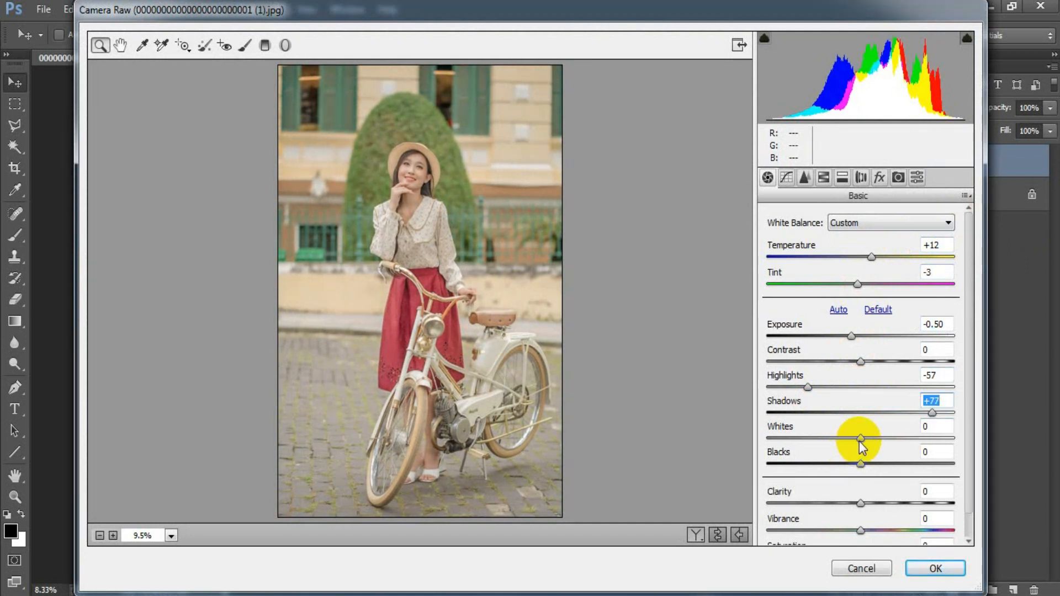
drag(859, 442, 786, 450)
click(787, 439)
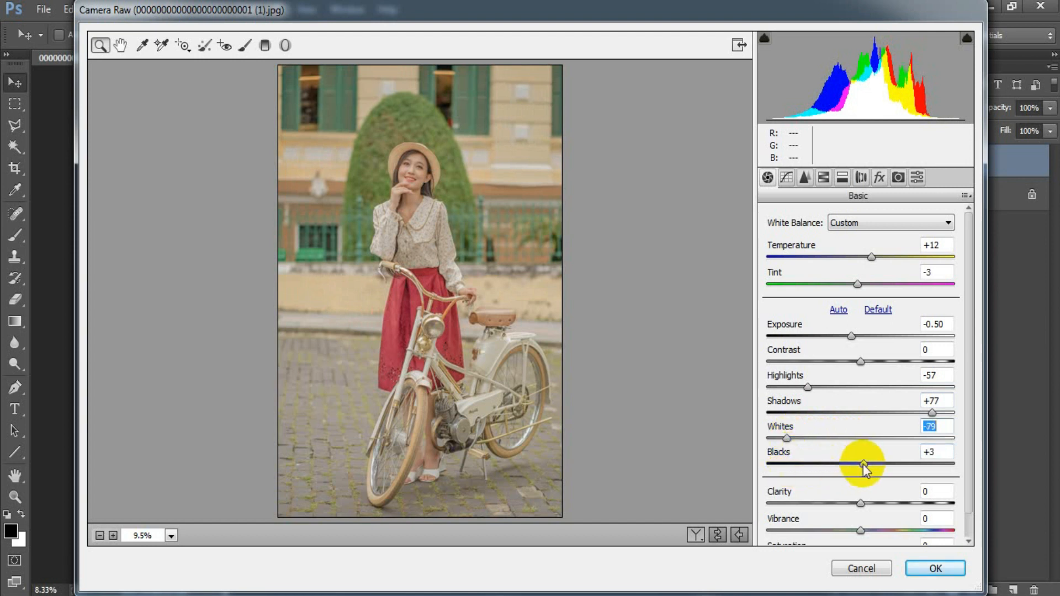
drag(864, 464, 946, 462)
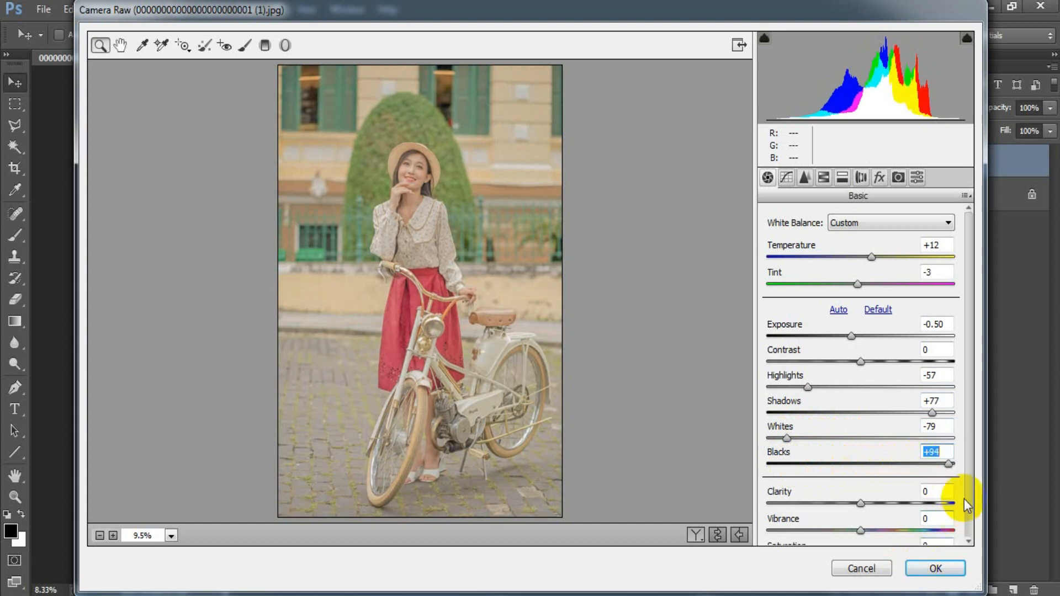
Reduce the photo's Saturation to -9 in the basic adjustments.
scroll(964, 505, down, 1)
drag(869, 532, 852, 534)
click(934, 519)
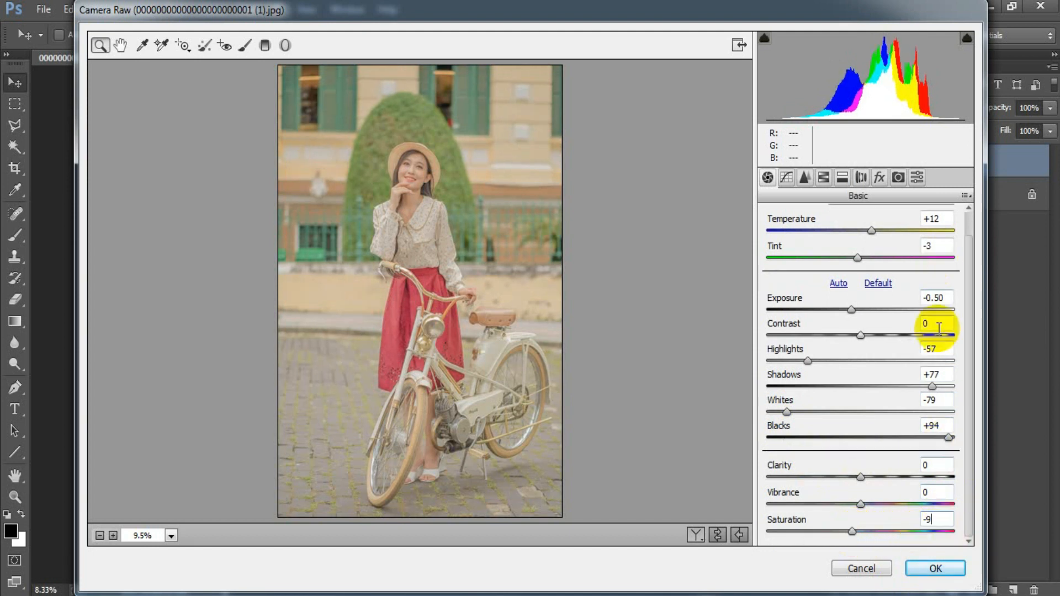
Lift the black point of the RGB point tone curve and add a shadow point at input 54, output 45.
click(787, 177)
drag(771, 492, 753, 480)
drag(801, 448, 766, 478)
click(805, 463)
drag(805, 463, 808, 460)
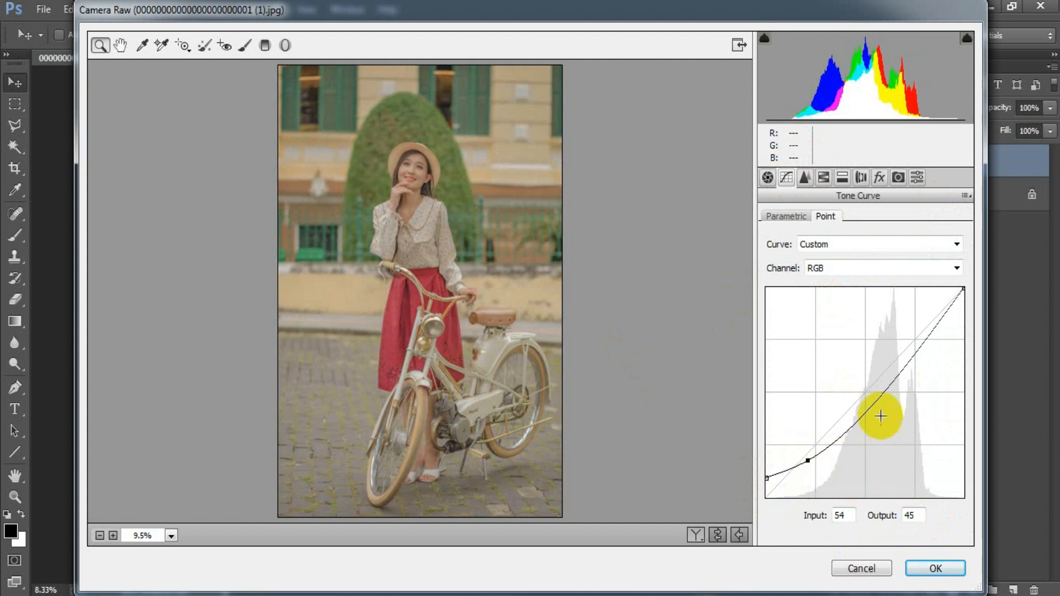
Add an RGB curve midtone point at 118/109 and an upper-tone point, and lower the white endpoint to output 234.
drag(857, 417, 857, 407)
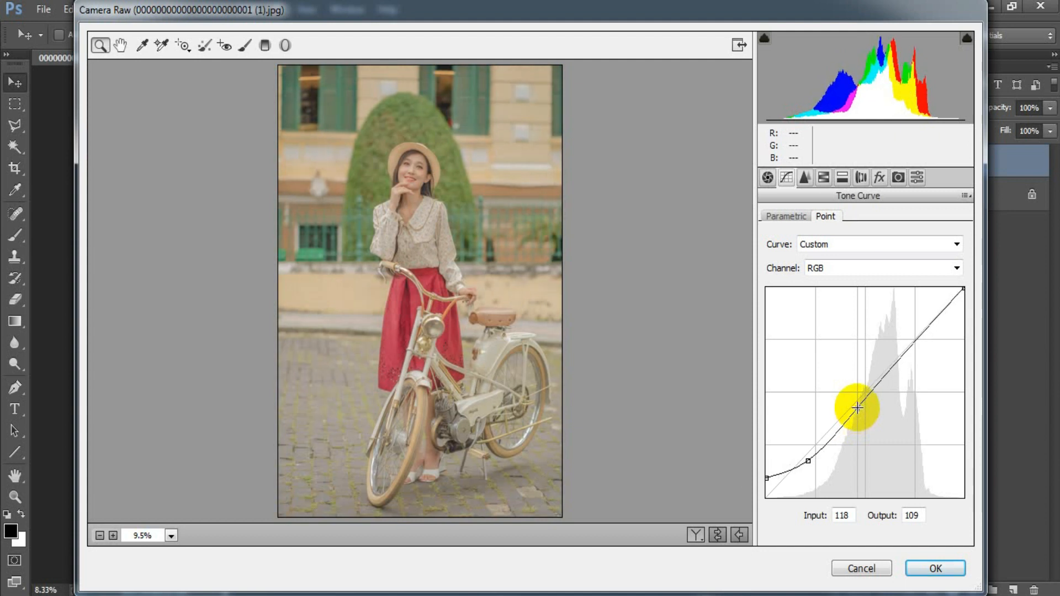
click(904, 358)
drag(963, 288, 979, 305)
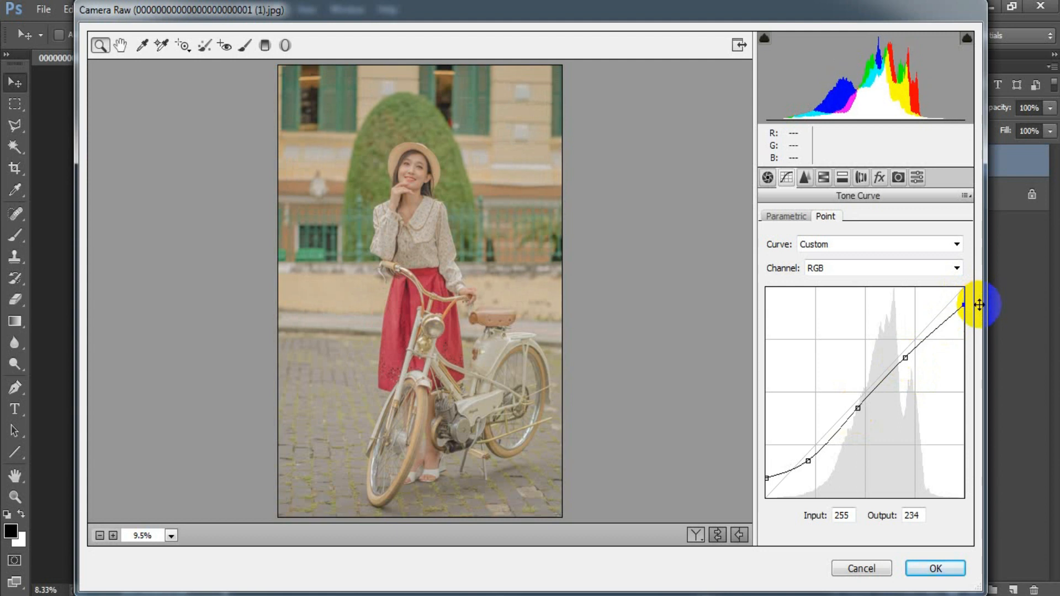
Shape the Red channel curve with input/output points at 45/19, 78/45, 132/108 and 190/188.
click(874, 273)
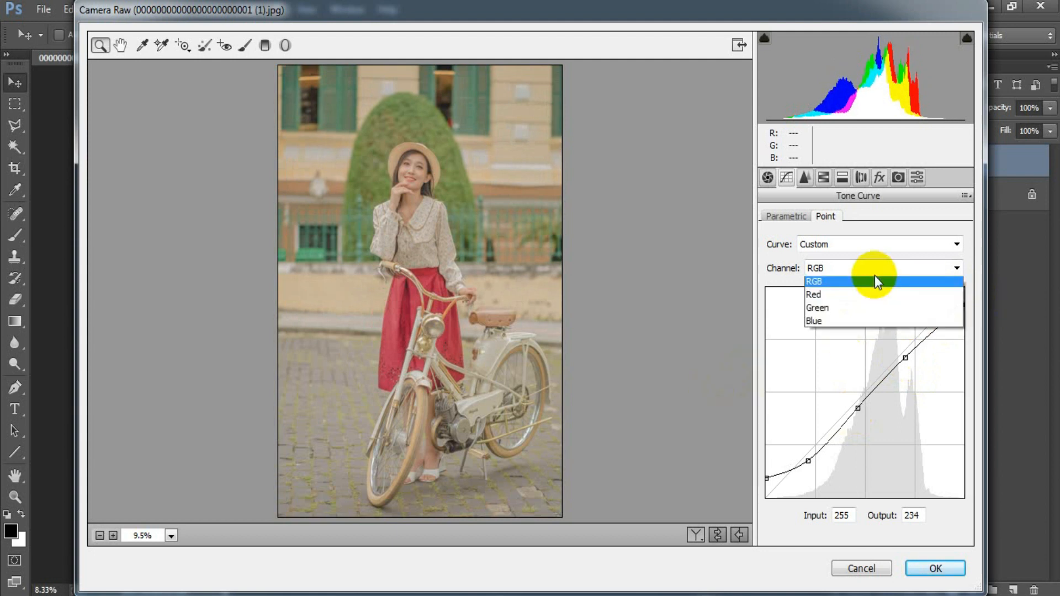
click(844, 301)
drag(798, 468, 801, 482)
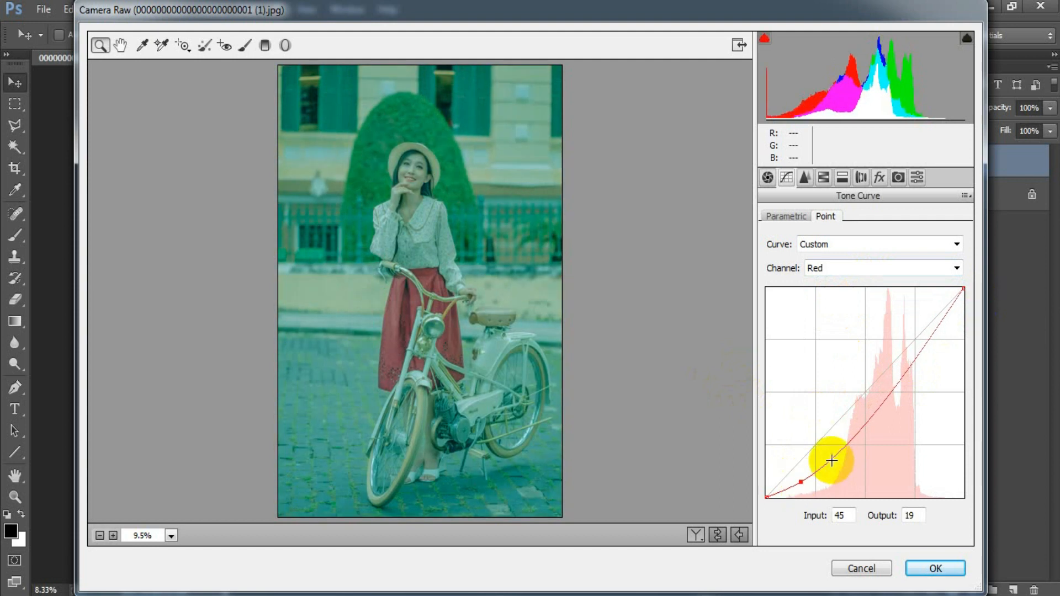
drag(831, 459, 828, 457)
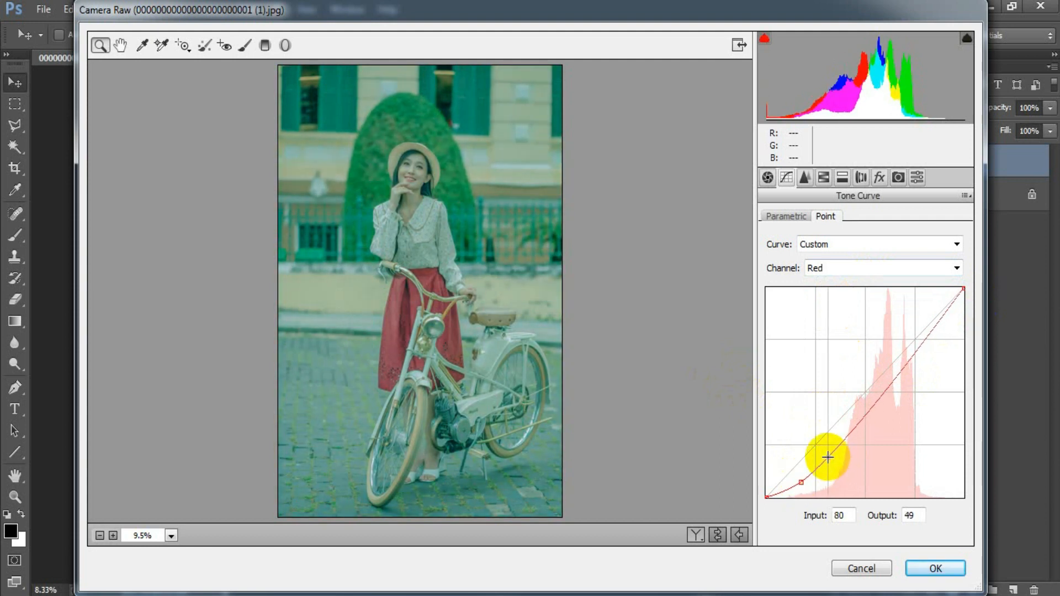
click(868, 411)
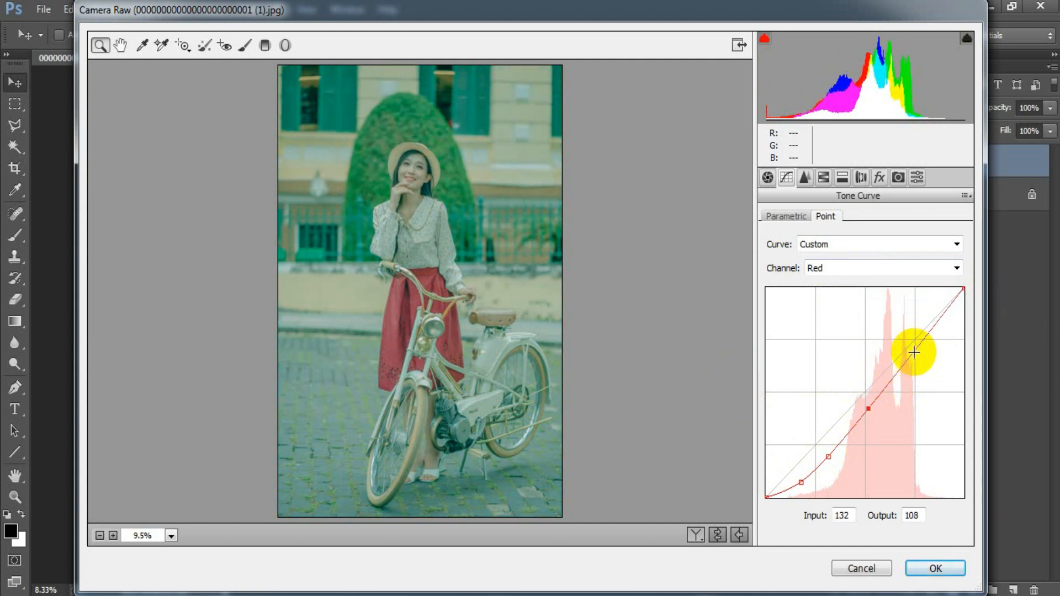
drag(914, 352, 913, 343)
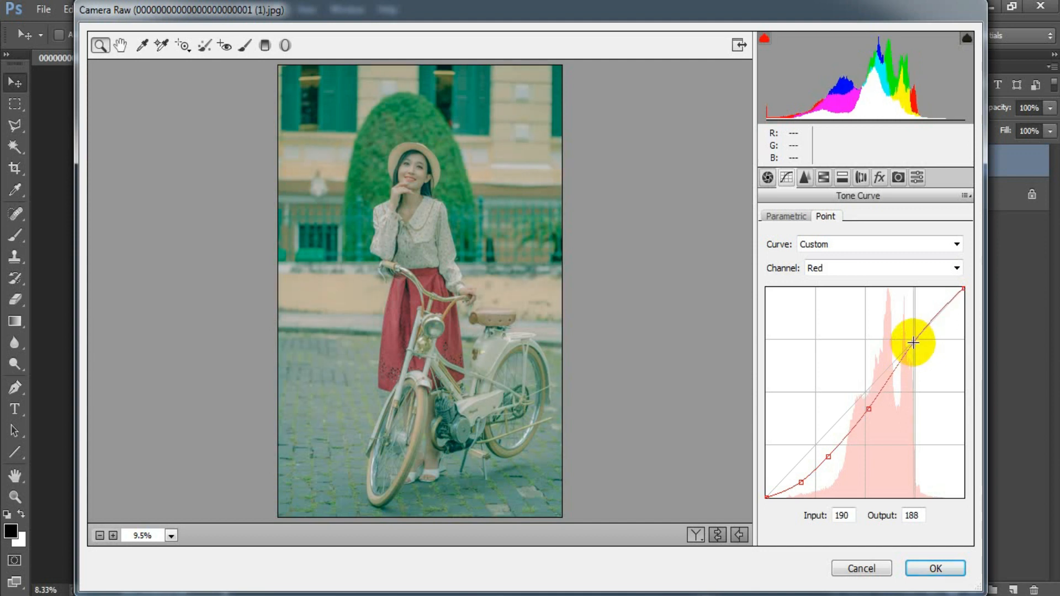
drag(823, 450, 826, 460)
Shape the Green channel curve with a lowered deep-shadow point and input/output points at 76/51, 133/113 and 189/188.
click(845, 271)
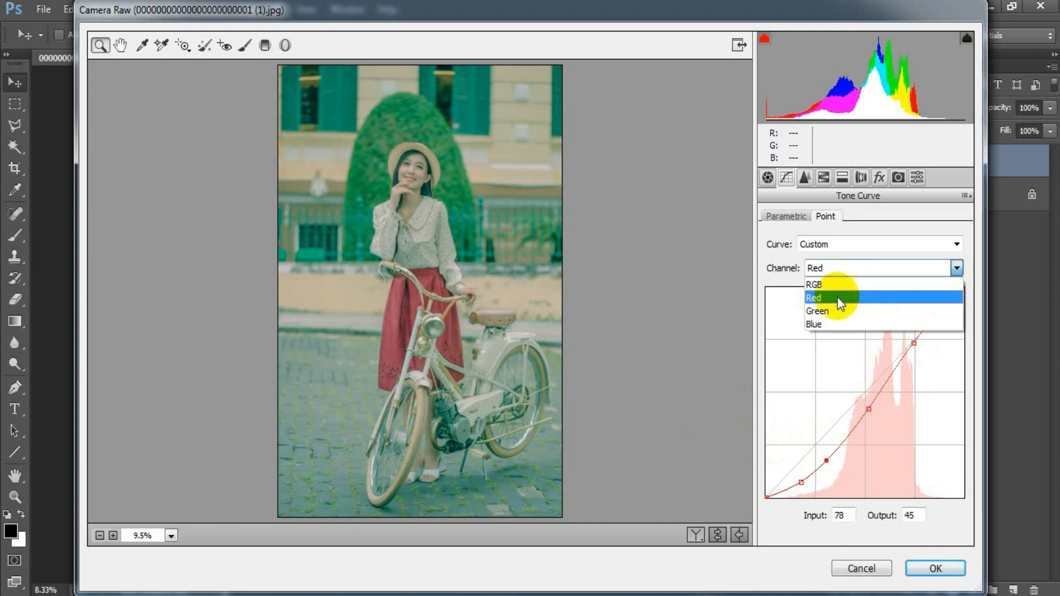
click(828, 311)
drag(792, 474, 825, 456)
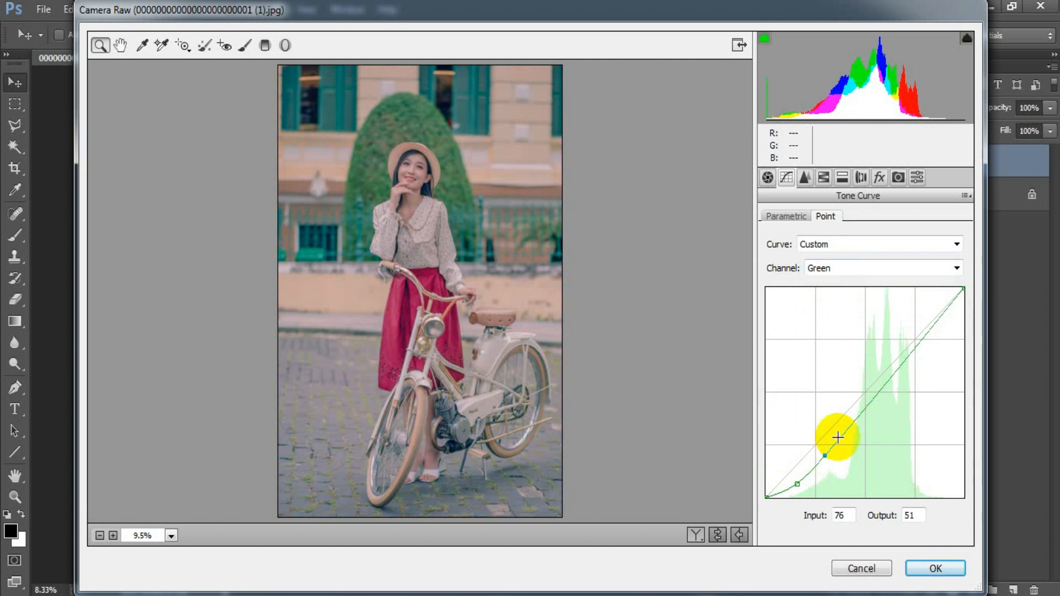
drag(870, 401, 872, 406)
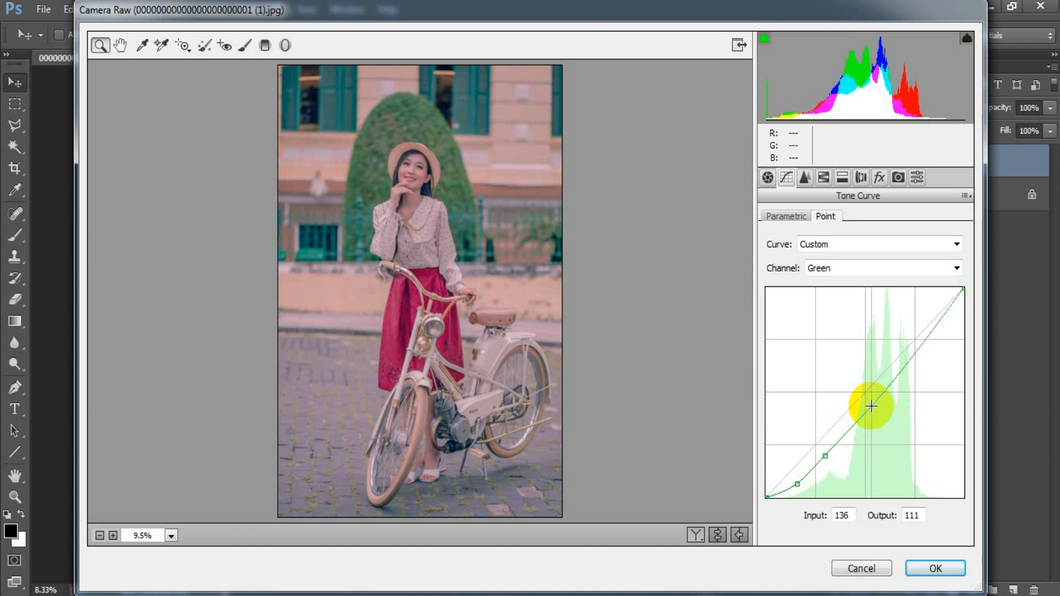
drag(870, 407, 869, 405)
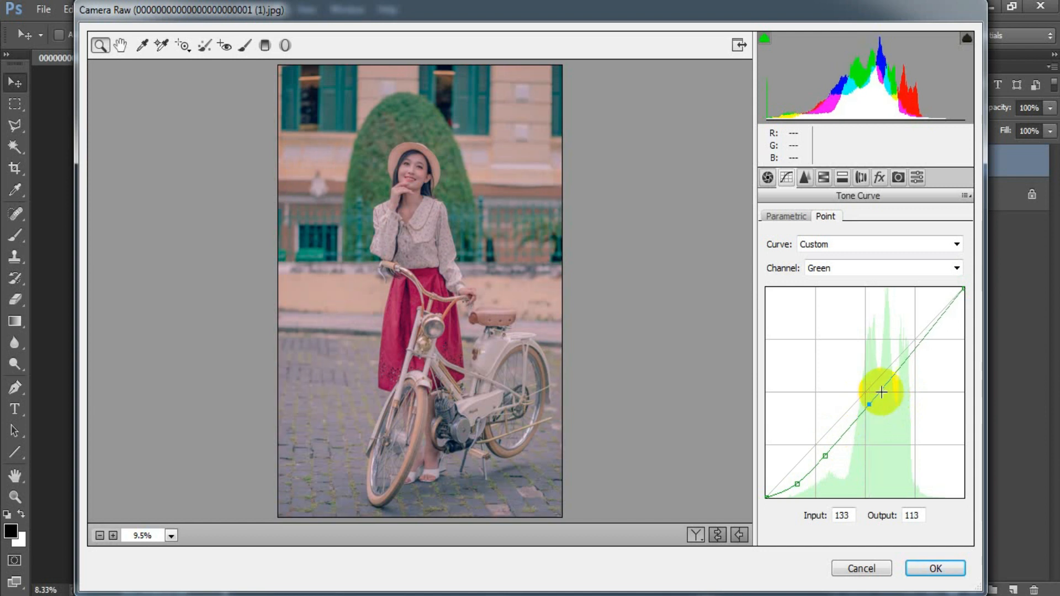
drag(910, 358, 912, 342)
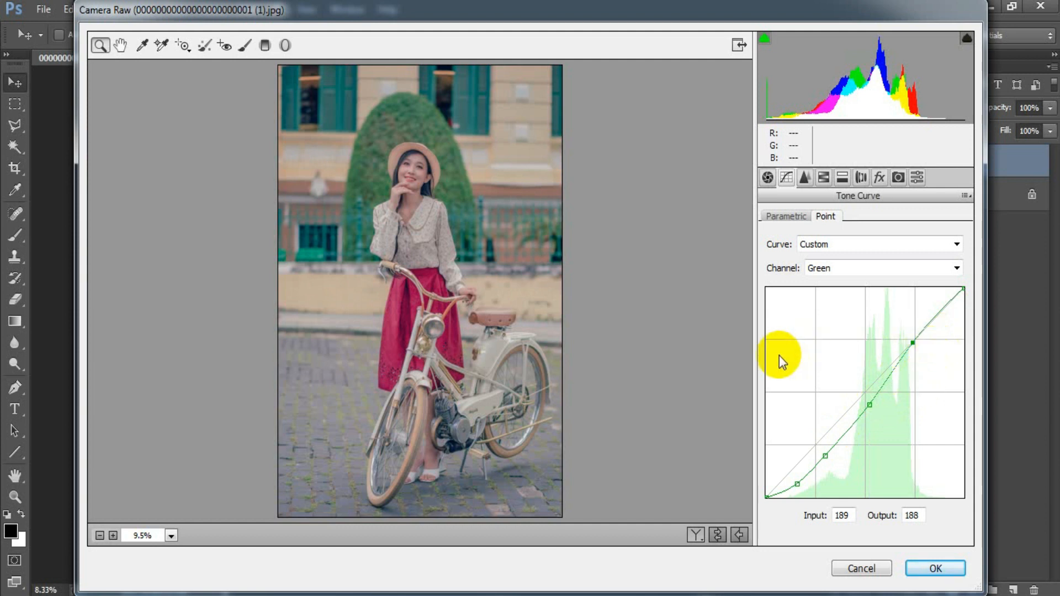
Darken the shadows of the Blue channel curve with a lowered point near input 47 and another at 78/49.
click(845, 268)
click(840, 292)
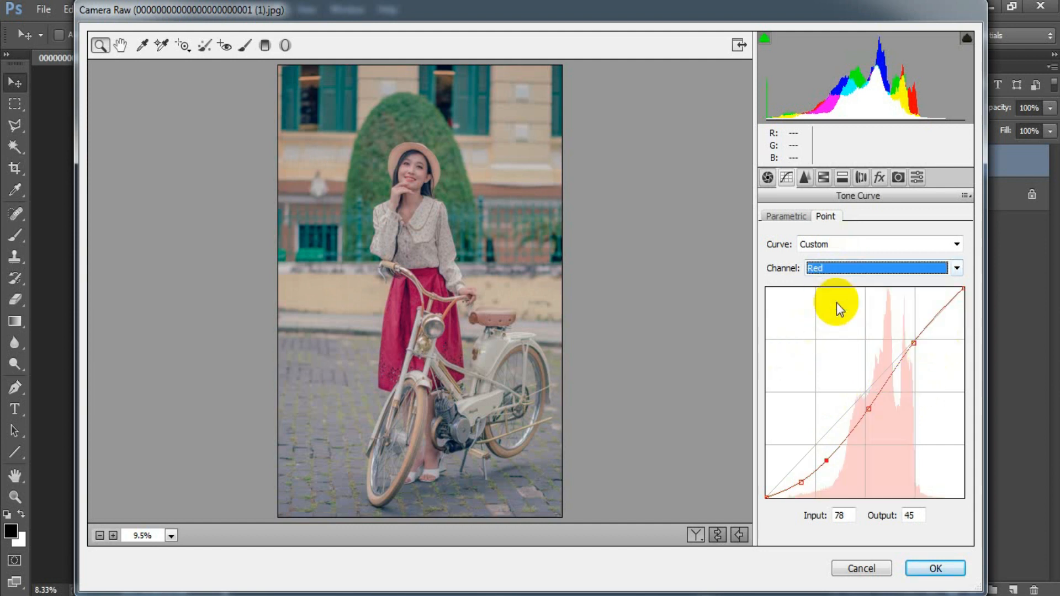
click(843, 268)
click(830, 326)
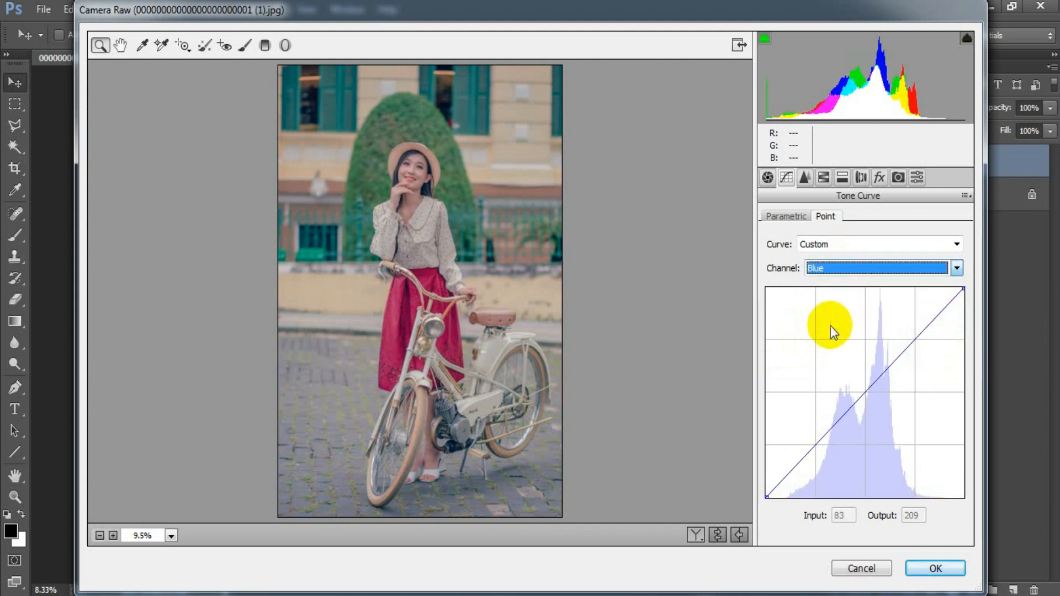
drag(794, 475, 802, 484)
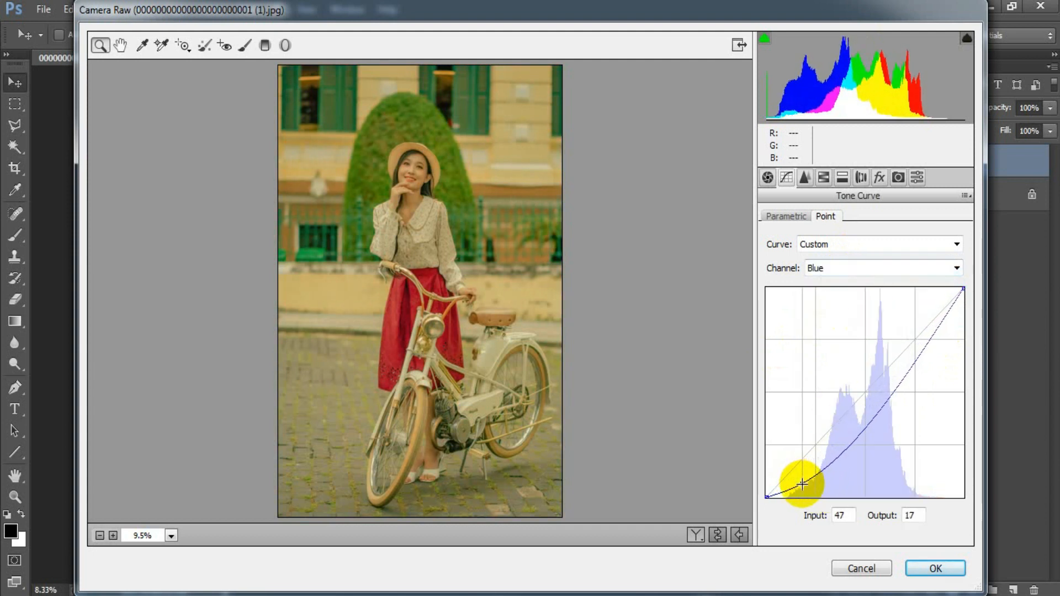
click(829, 465)
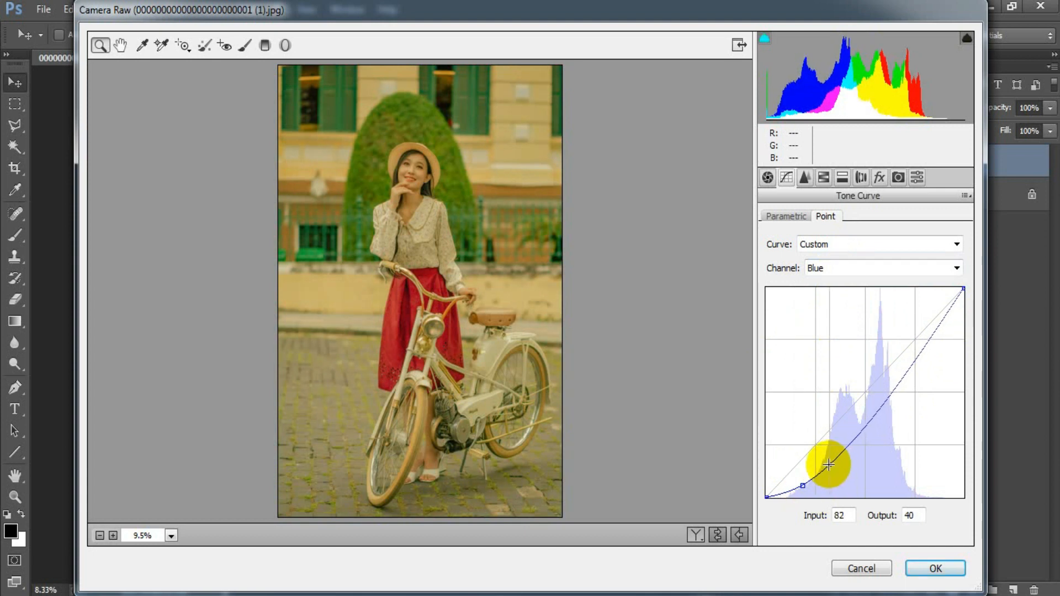
drag(828, 465, 826, 457)
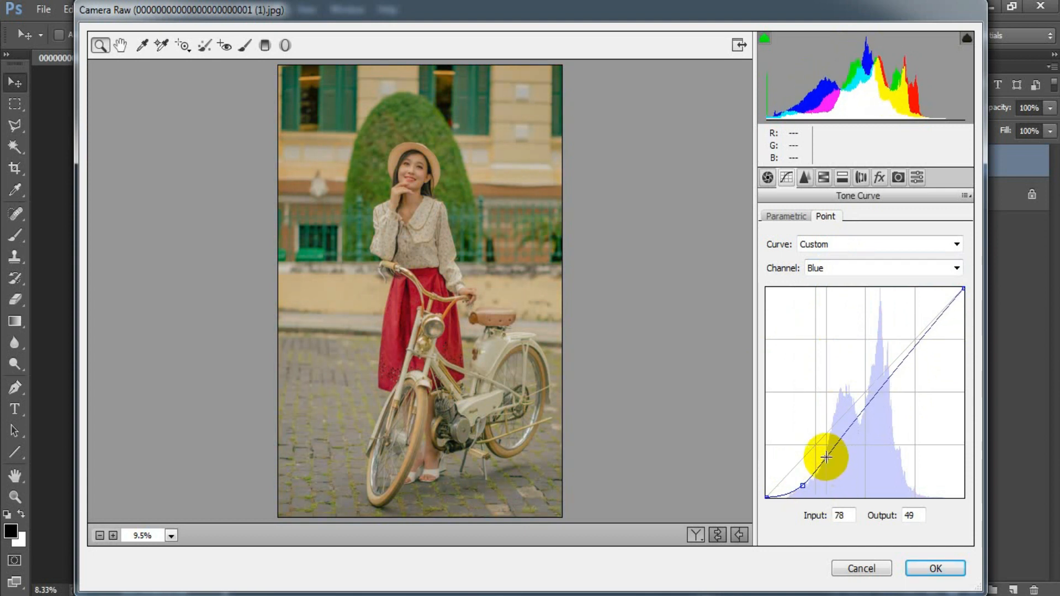
Add a midtone point at 132/118 and a highlight point at 184/187 to the Blue channel curve.
click(869, 405)
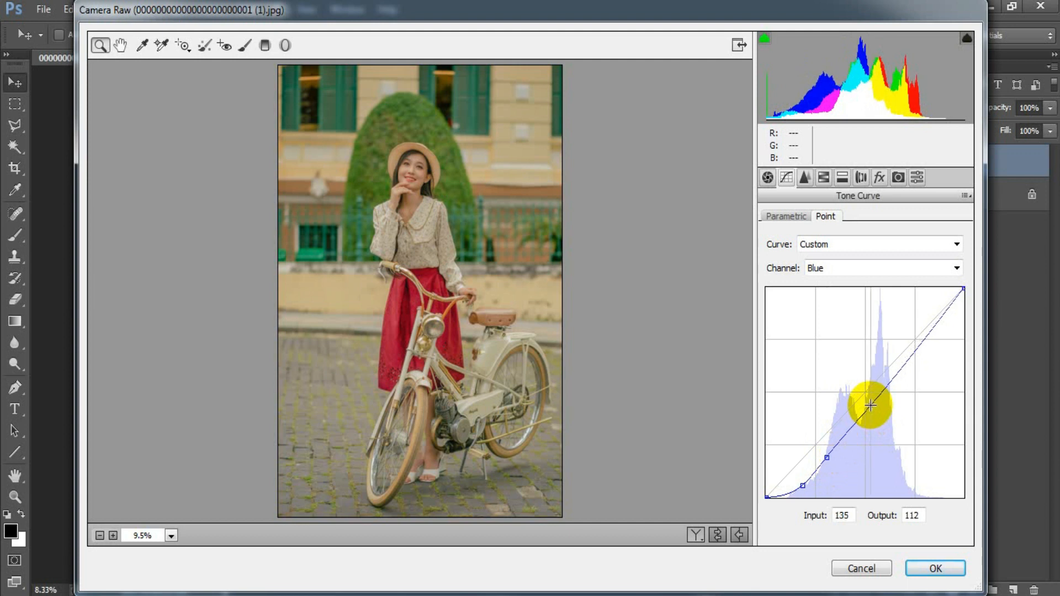
drag(870, 406, 868, 399)
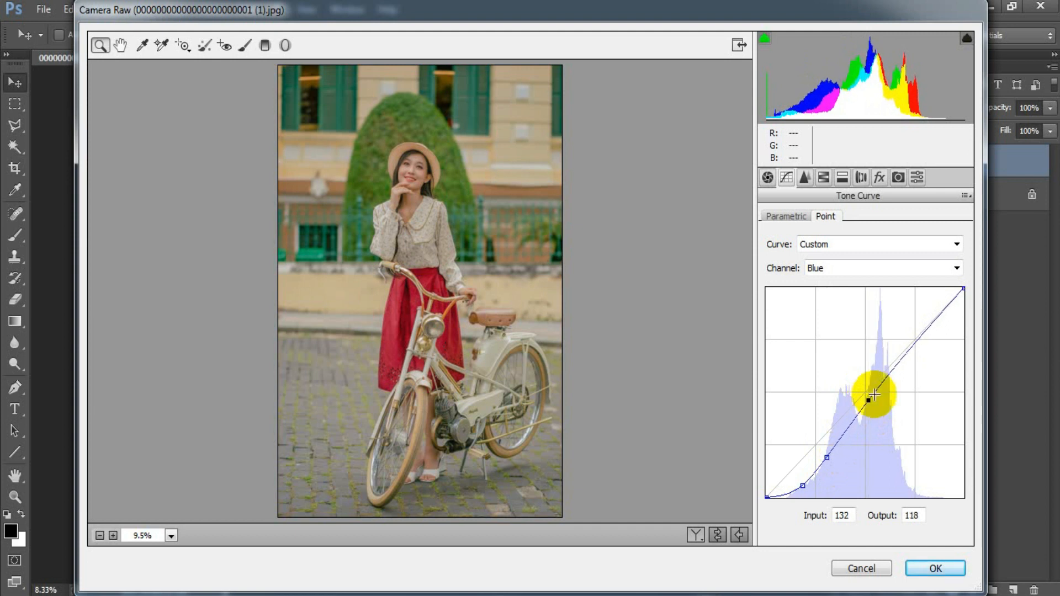
click(911, 344)
drag(911, 344, 909, 344)
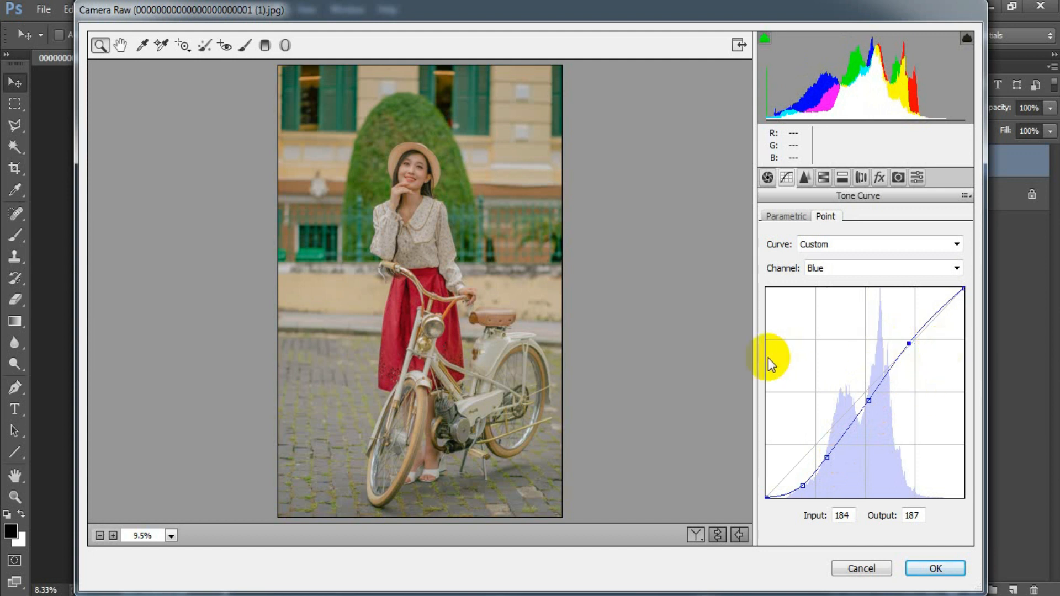
Sharpen the photo with an Amount of 4 and Masking of 50.
click(804, 177)
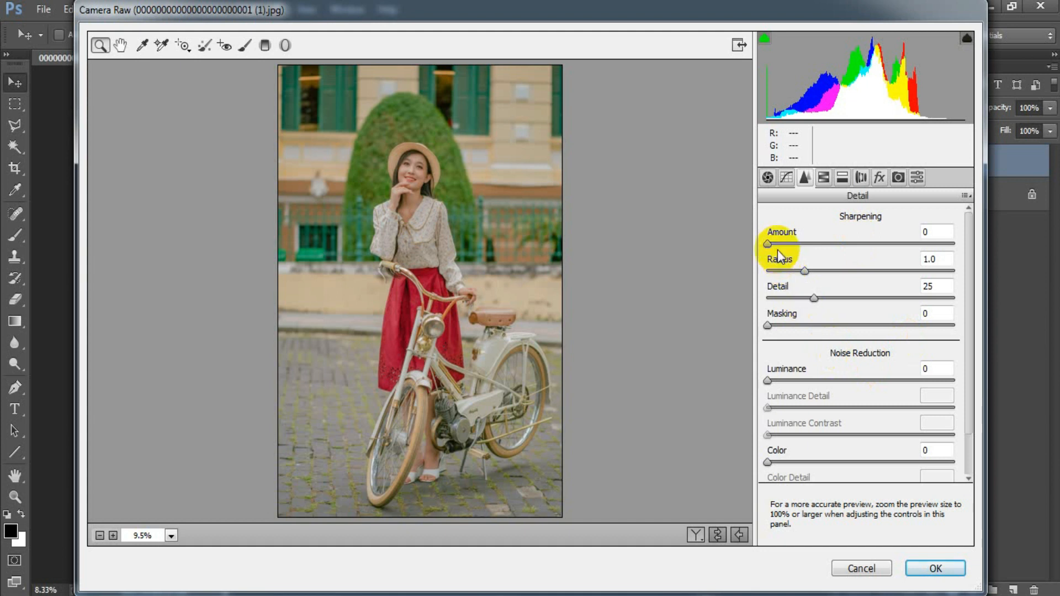
drag(768, 244, 771, 244)
drag(771, 327, 814, 325)
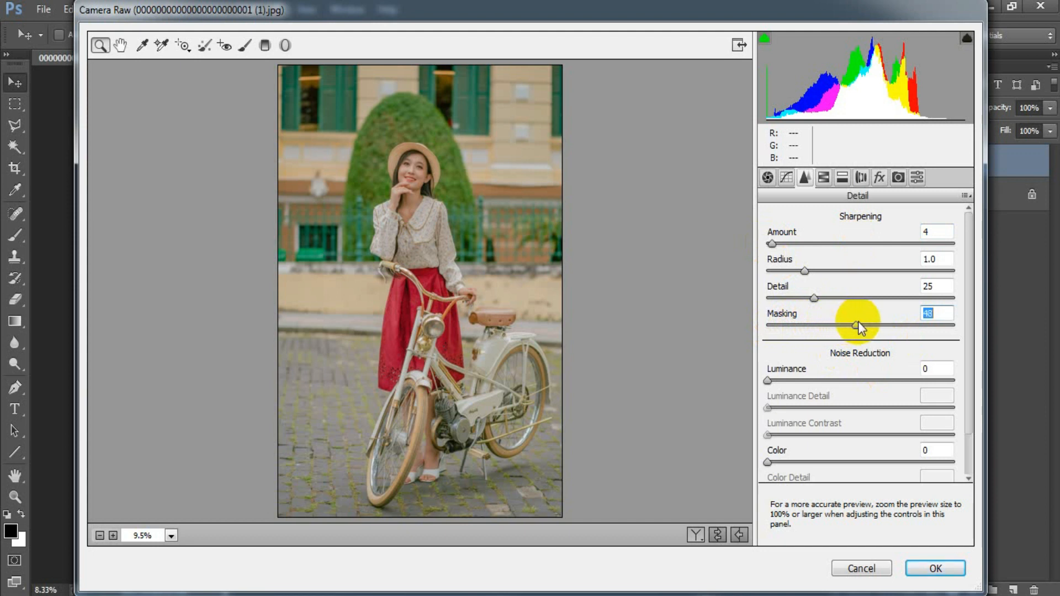
drag(862, 320, 863, 320)
click(946, 313)
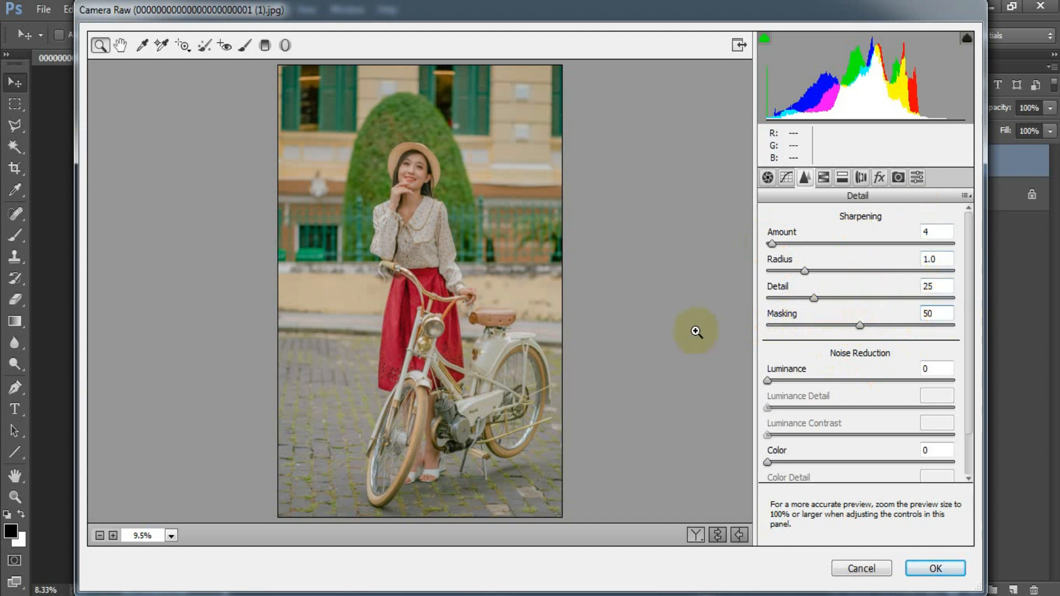
Shift the HSL hue of the Reds to +40 and of the Oranges to +11.
click(823, 177)
click(772, 247)
drag(865, 300, 901, 286)
drag(866, 323, 874, 323)
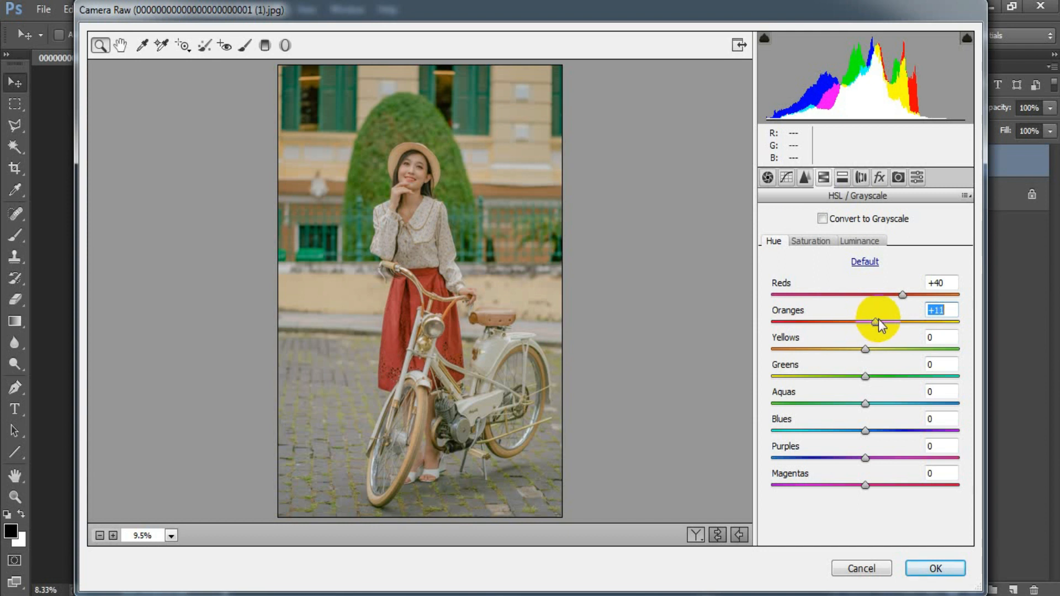
Set the HSL hue of Yellows to -55, Greens to -100 and Aquas to +34.
drag(873, 356, 820, 358)
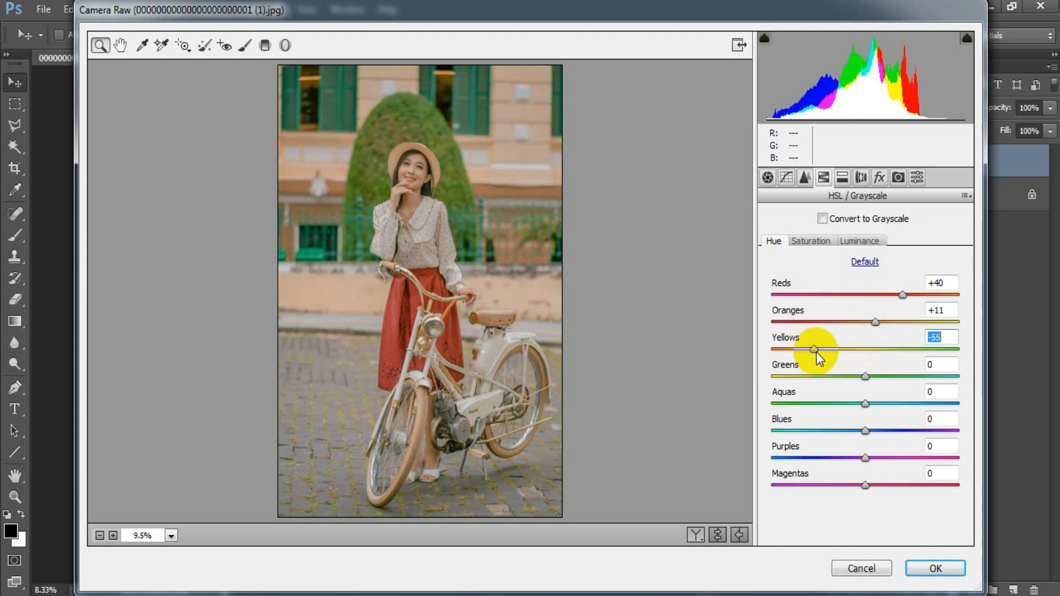
drag(865, 377, 747, 388)
drag(863, 403, 888, 398)
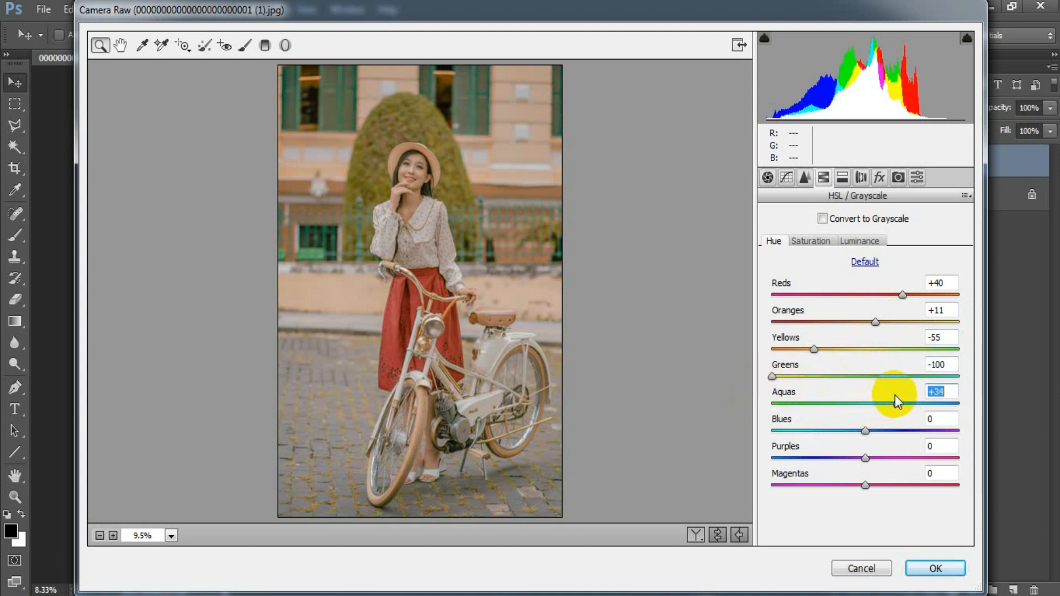
click(946, 391)
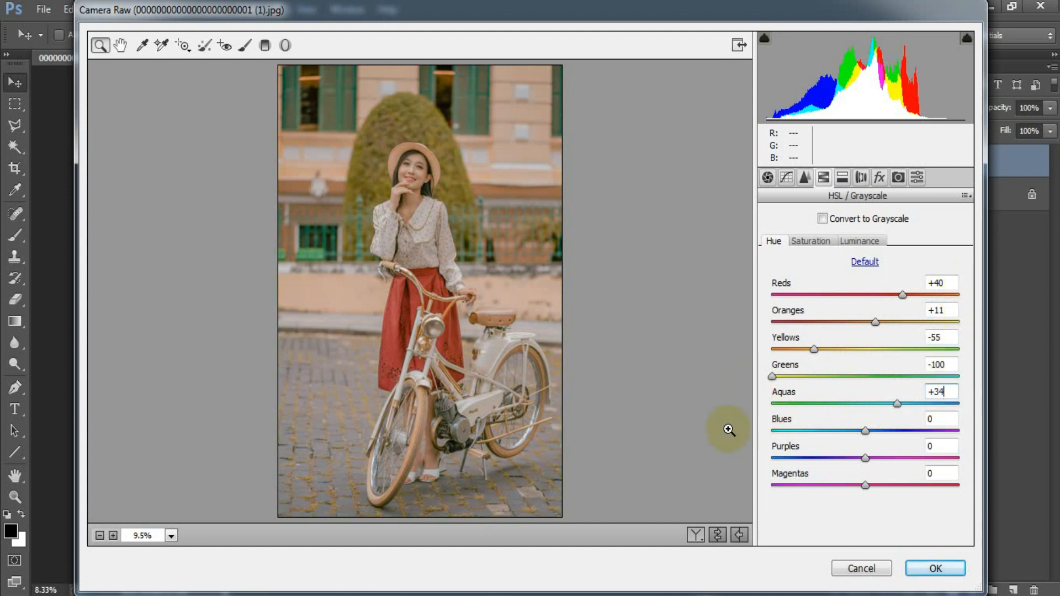
Set the HSL saturation of Reds to +16, Oranges to +17, Yellows to -44 and Greens to -100.
click(819, 247)
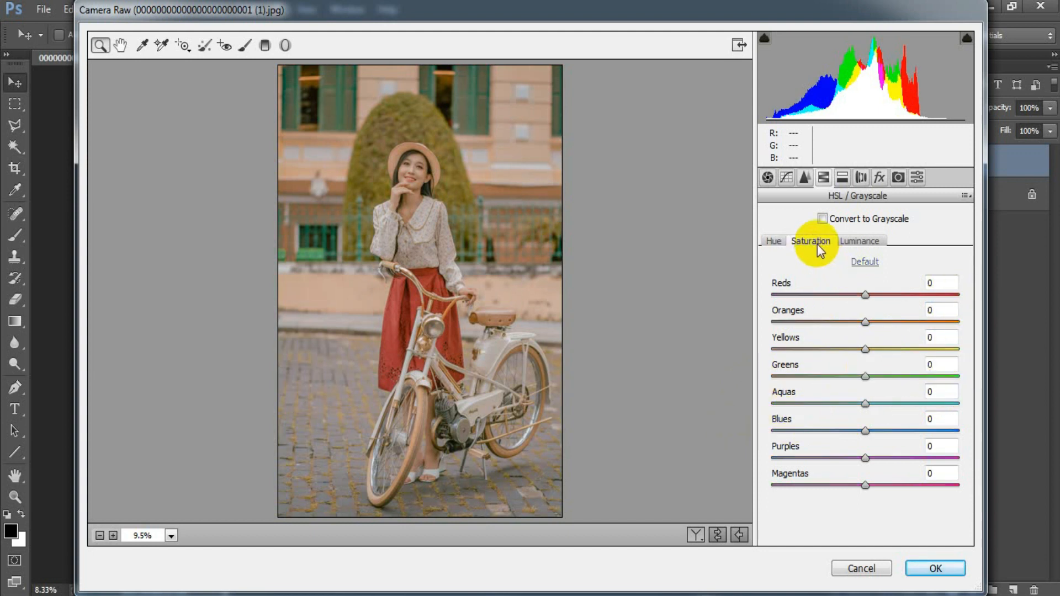
drag(866, 294, 882, 322)
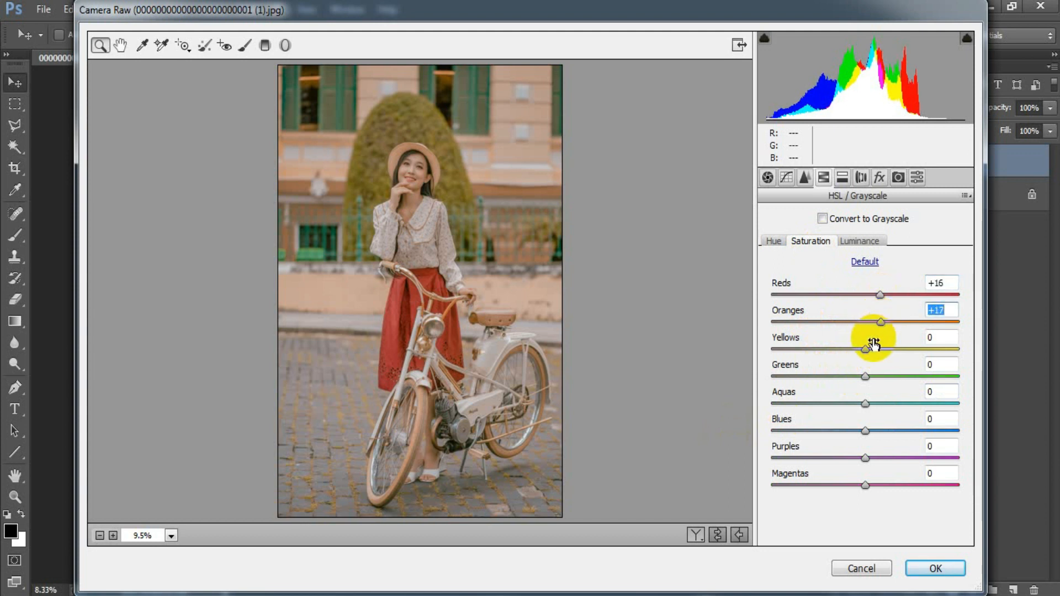
drag(867, 350, 820, 356)
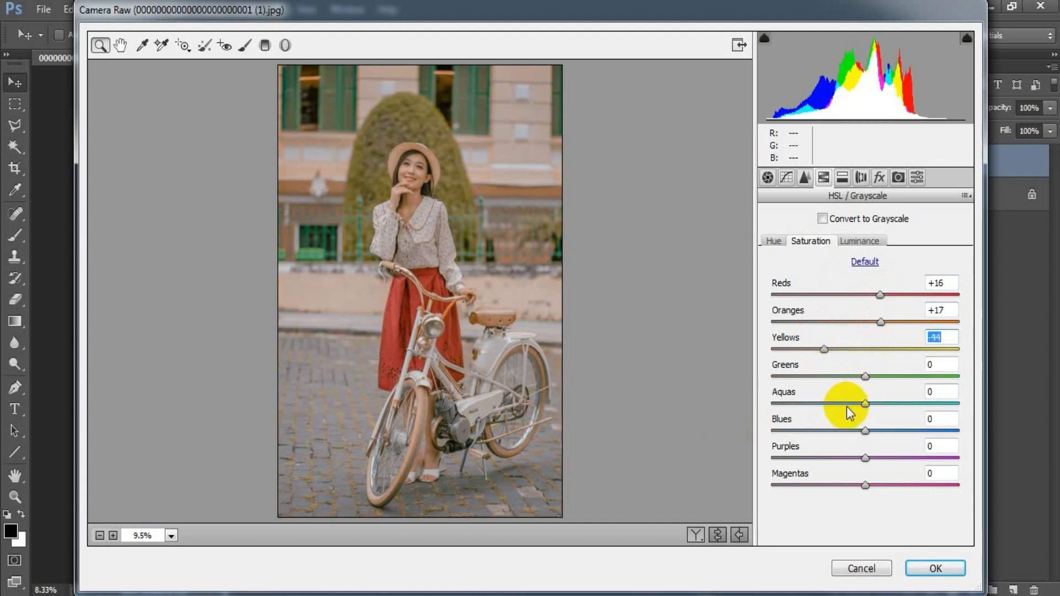
drag(865, 378, 767, 386)
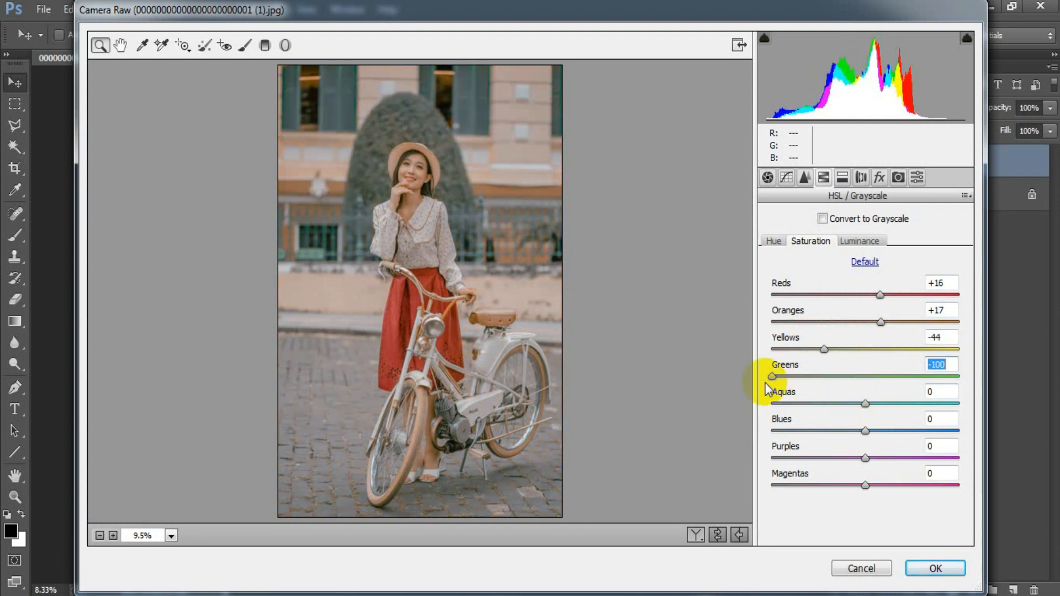
Lower the HSL saturation of the Aquas to -59 and of the Blues to -48.
drag(867, 407, 813, 408)
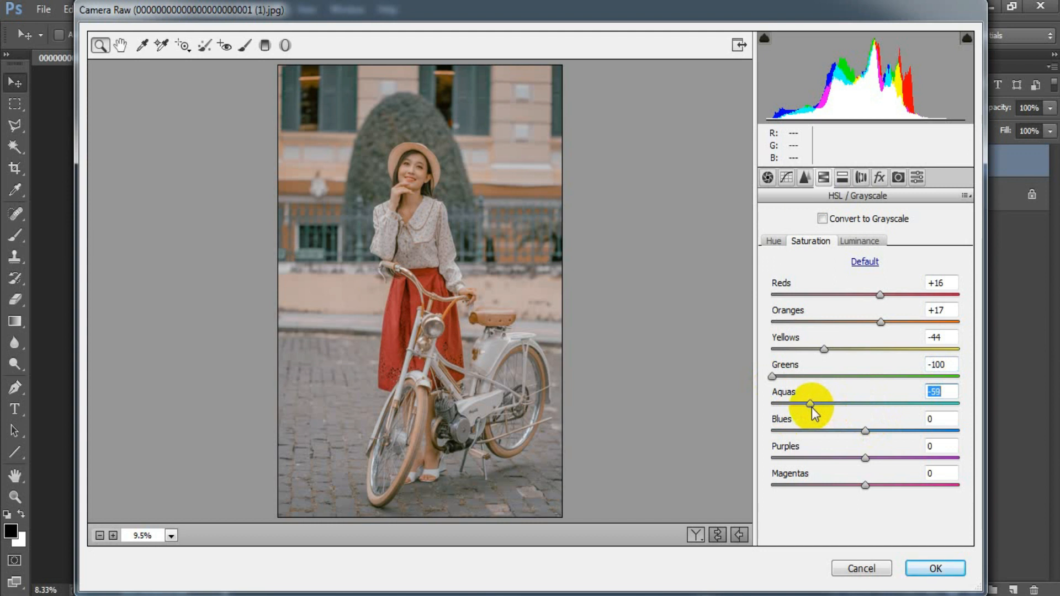
drag(865, 432, 835, 432)
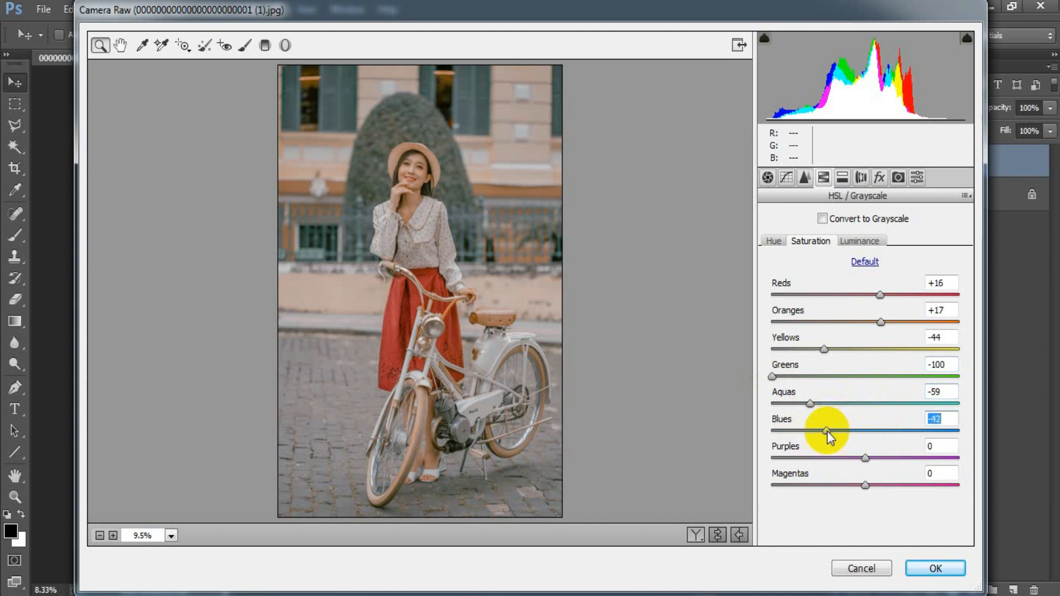
drag(822, 432, 822, 432)
click(953, 418)
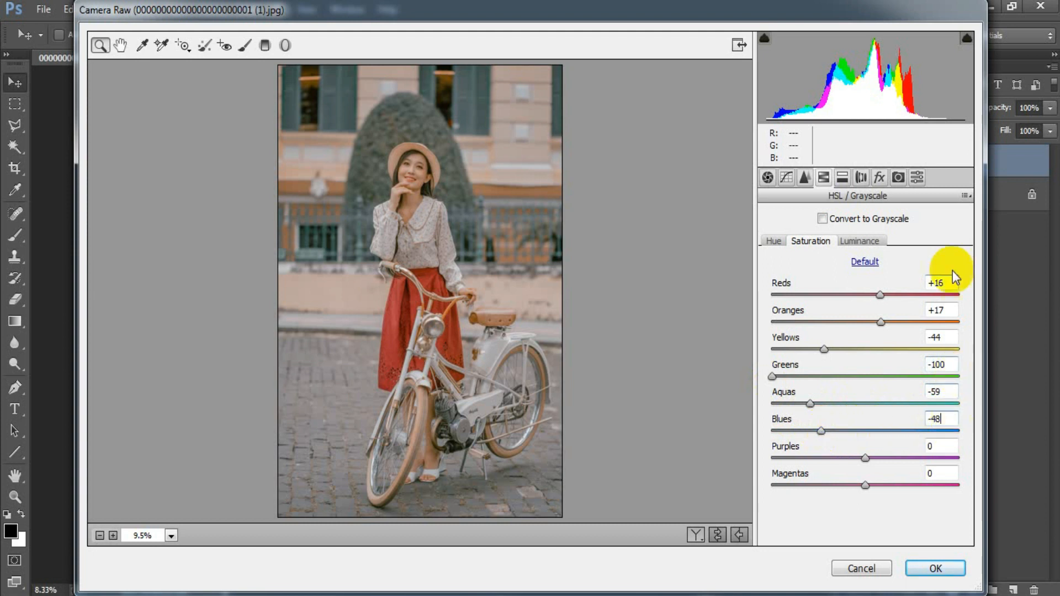
Set the HSL luminance of Reds to -10, Oranges to -13, Greens to -20 and Blues to -18.
click(851, 241)
click(866, 295)
drag(865, 296, 854, 319)
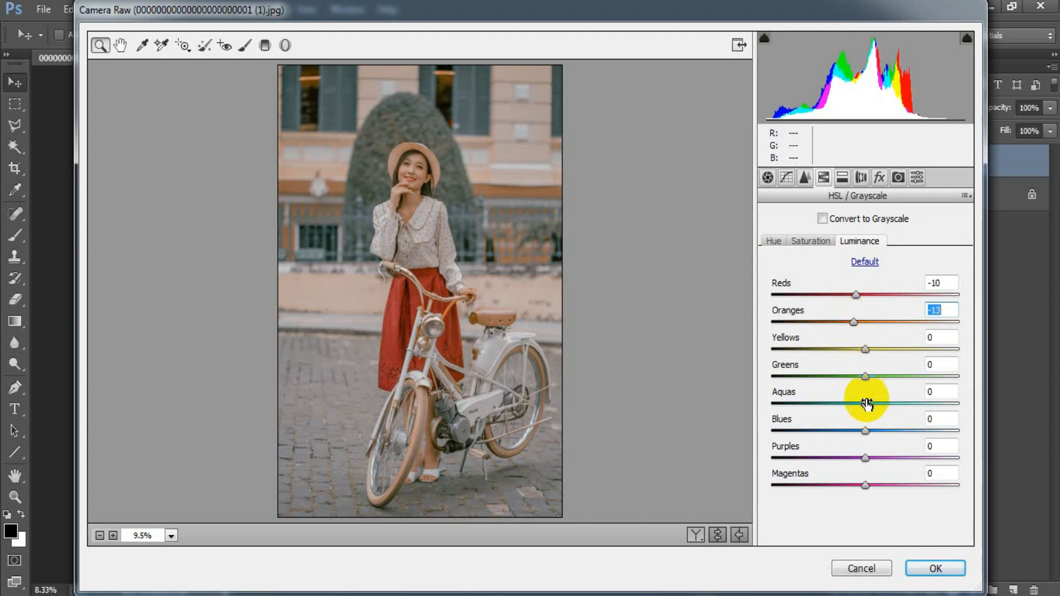
drag(865, 377, 847, 381)
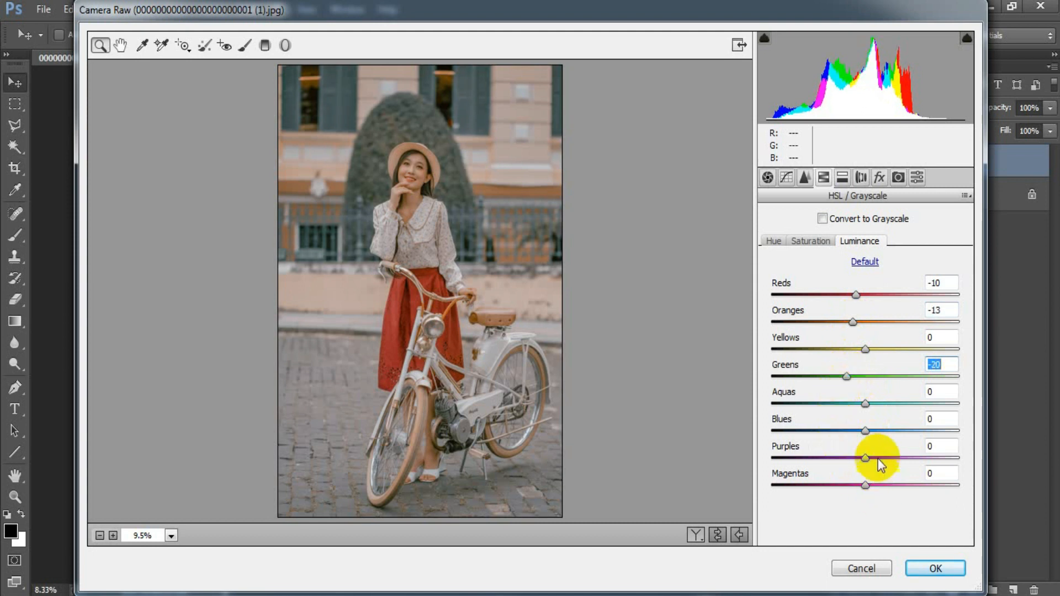
drag(866, 432, 852, 438)
click(942, 419)
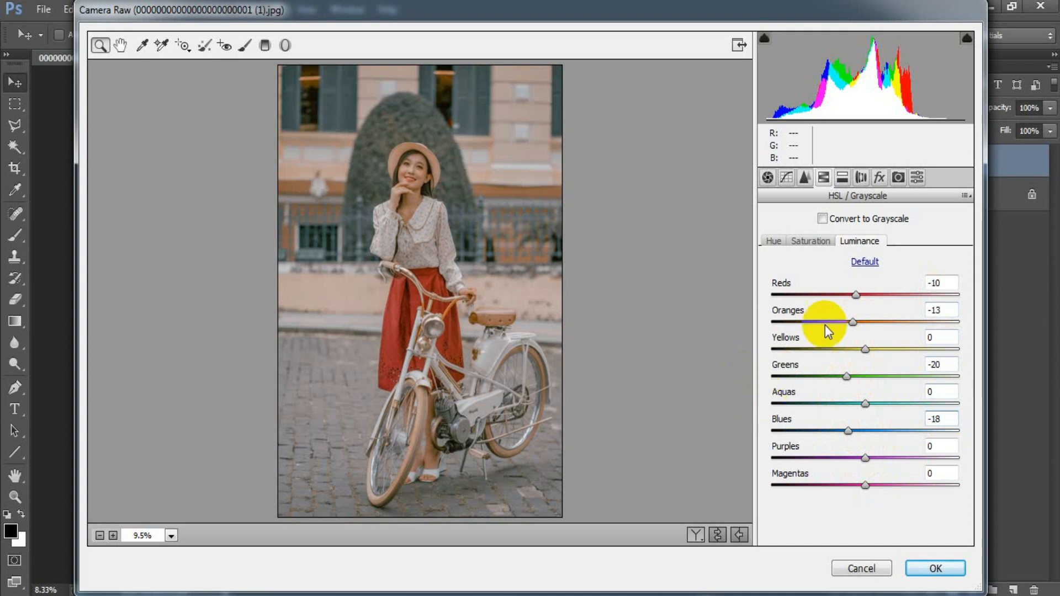
Split-tone the highlights with Hue 101 and Saturation 10, and set the Balance to +84.
click(842, 177)
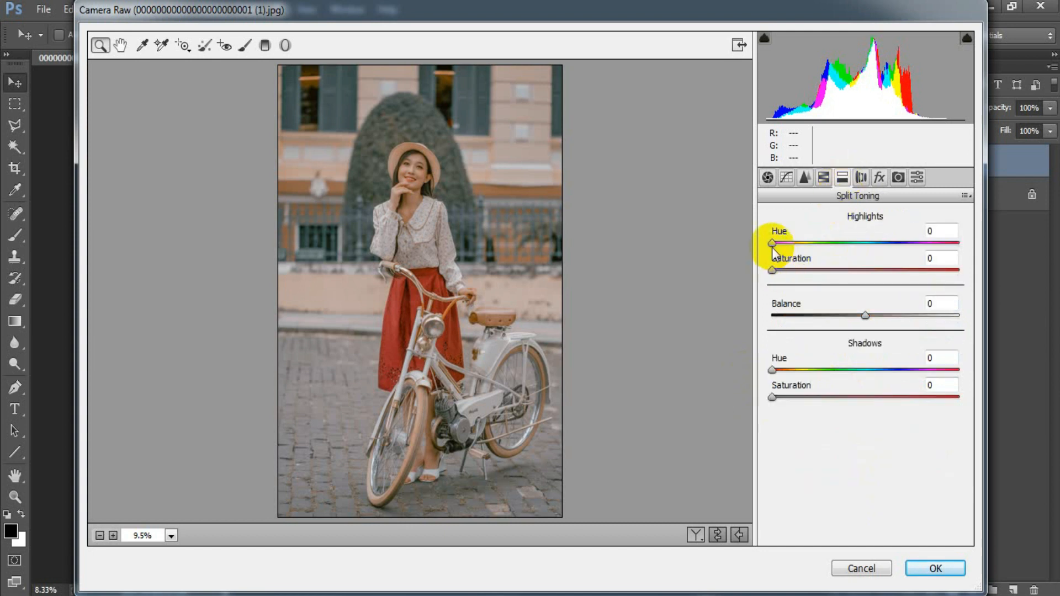
drag(772, 243, 829, 244)
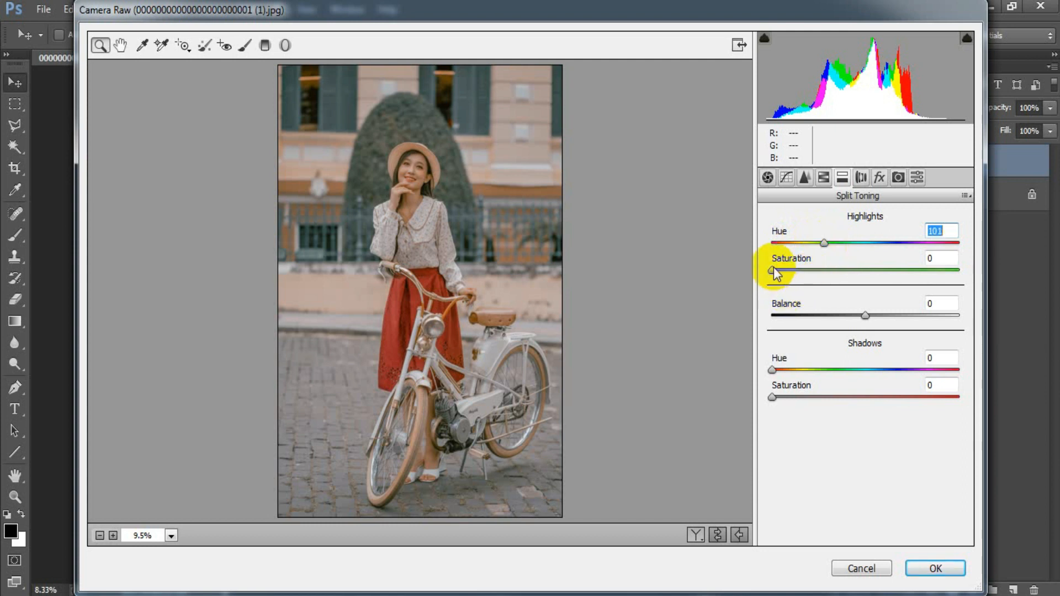
drag(774, 268, 793, 269)
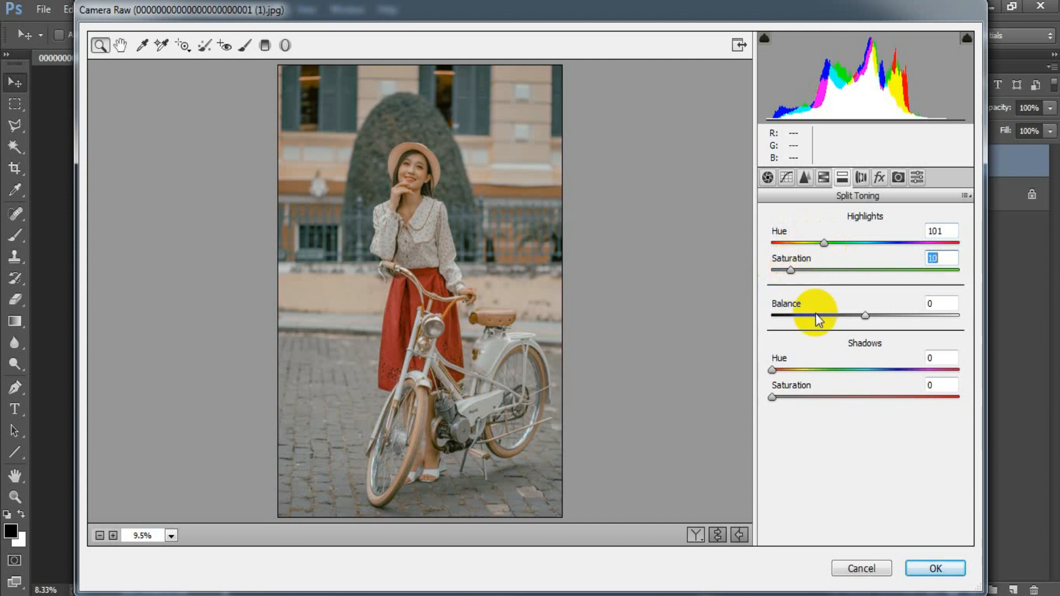
drag(863, 316, 807, 326)
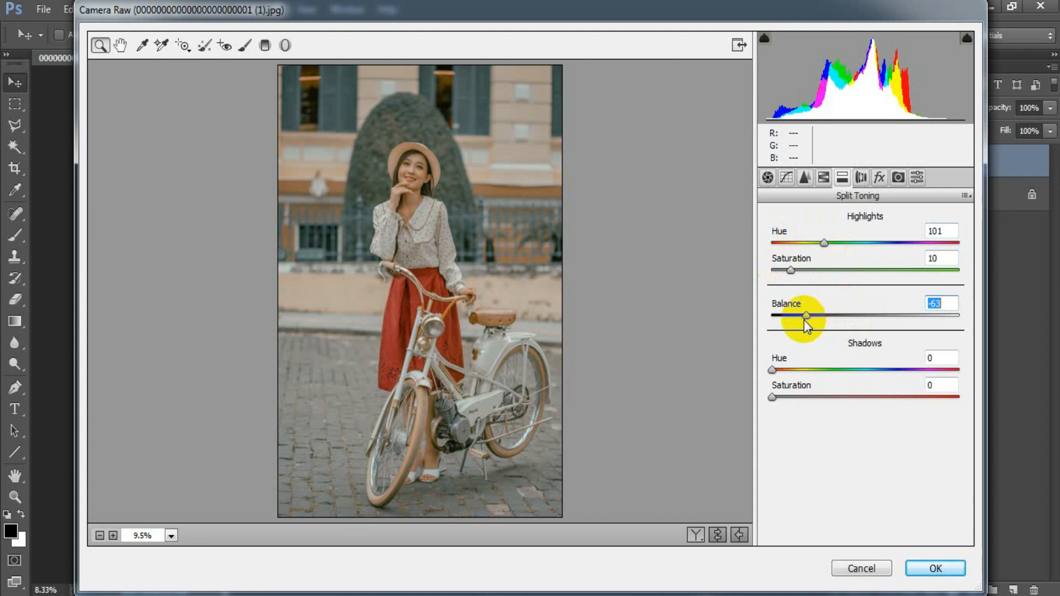
drag(806, 322, 940, 315)
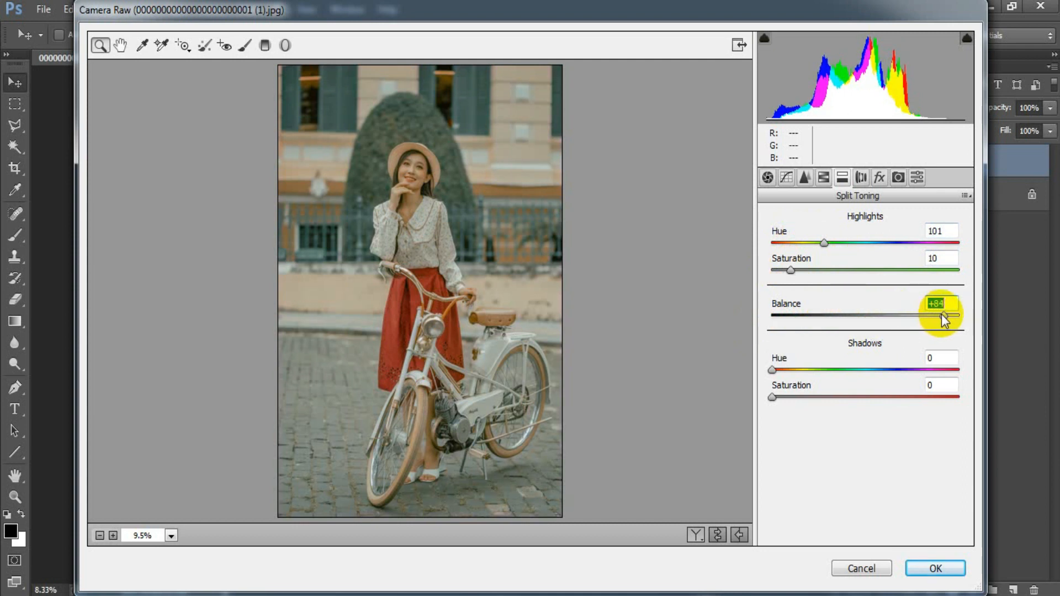
Split-tone the shadows with a Hue of 165 and a Saturation of 13.
drag(780, 382, 855, 379)
drag(772, 369, 854, 362)
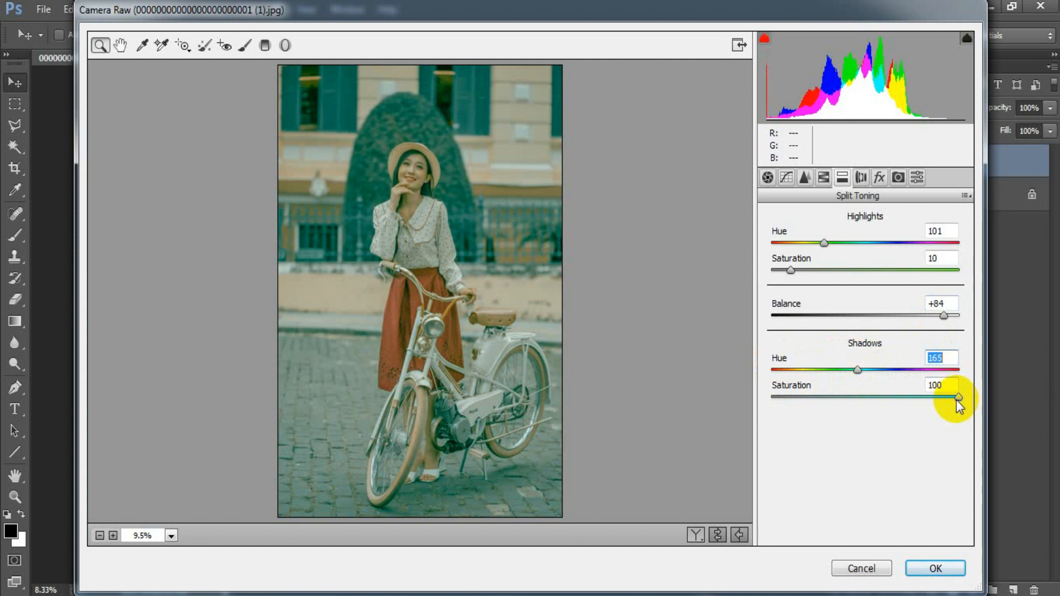
drag(958, 398, 804, 401)
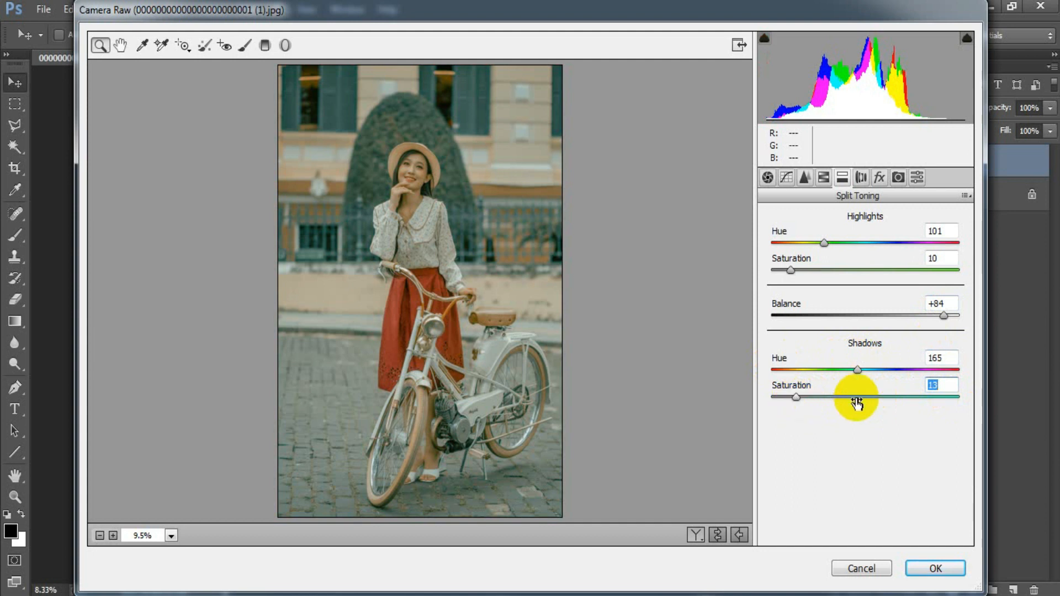
click(937, 381)
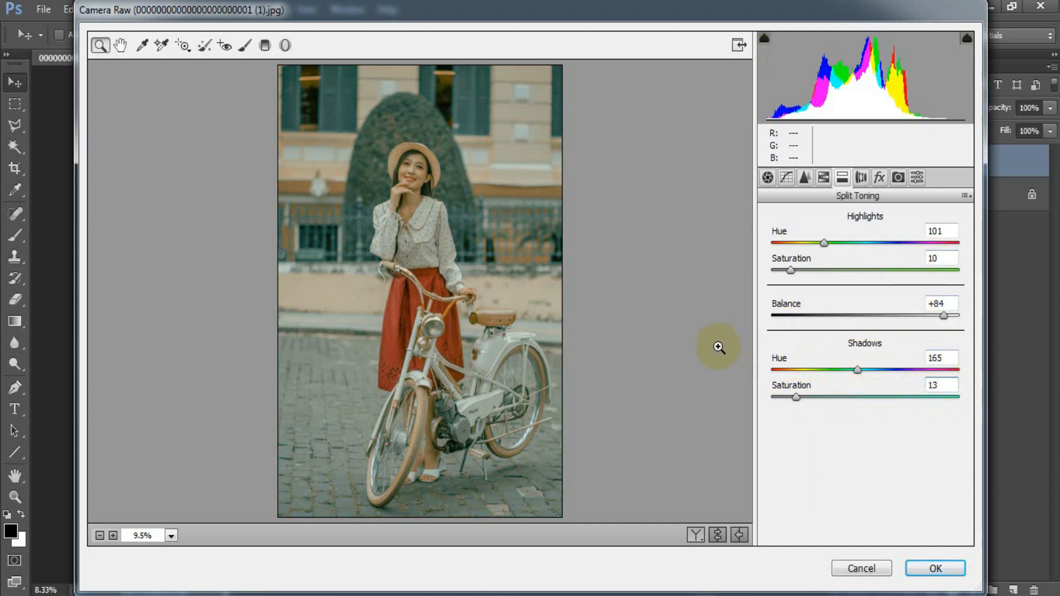
Add film grain to the photo with Amount 18, Size 32 and Roughness 44.
click(879, 178)
drag(774, 246, 797, 246)
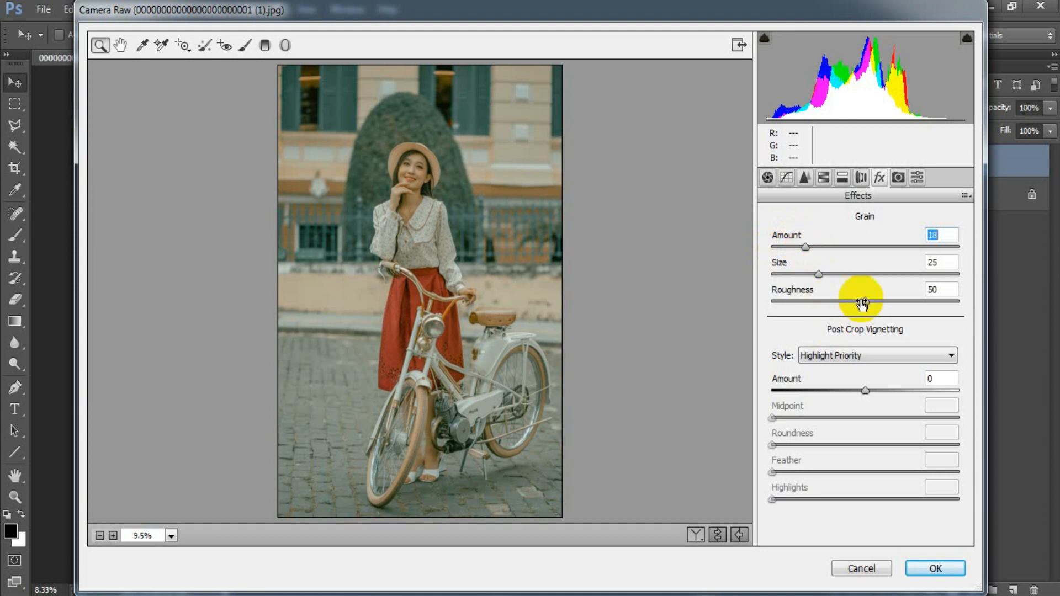
drag(820, 274, 833, 271)
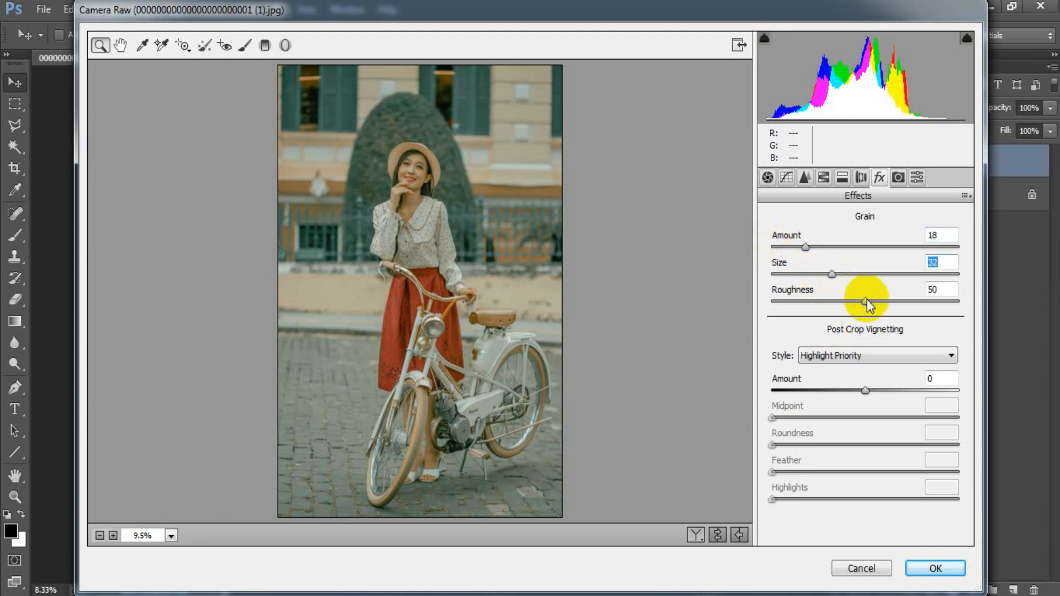
drag(868, 301, 857, 303)
Darken the photo's edges with a Highlight Priority post-crop vignette Amount of -8.
click(866, 390)
drag(865, 390, 857, 391)
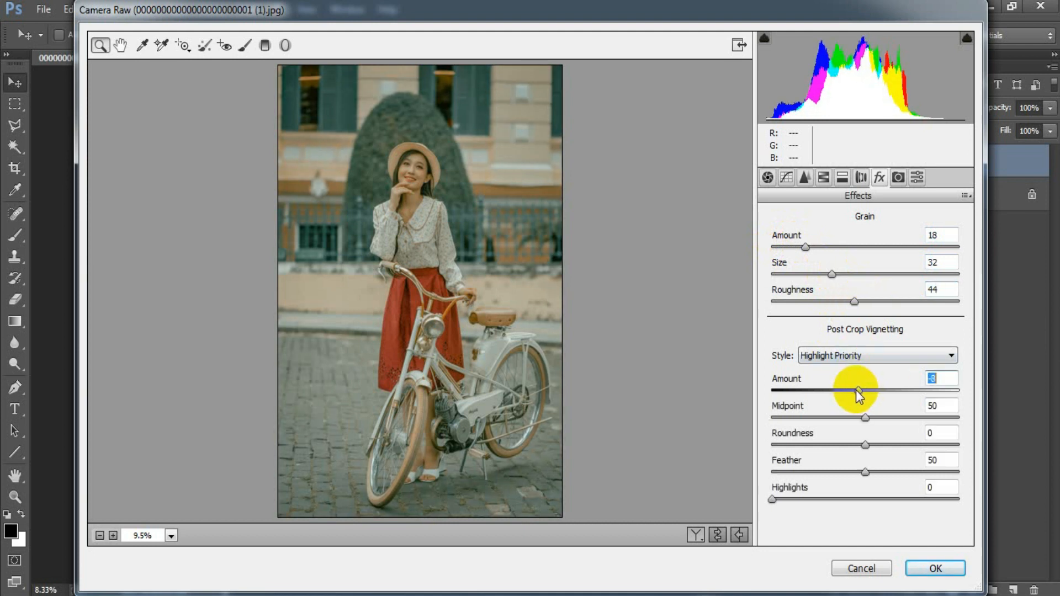
click(941, 406)
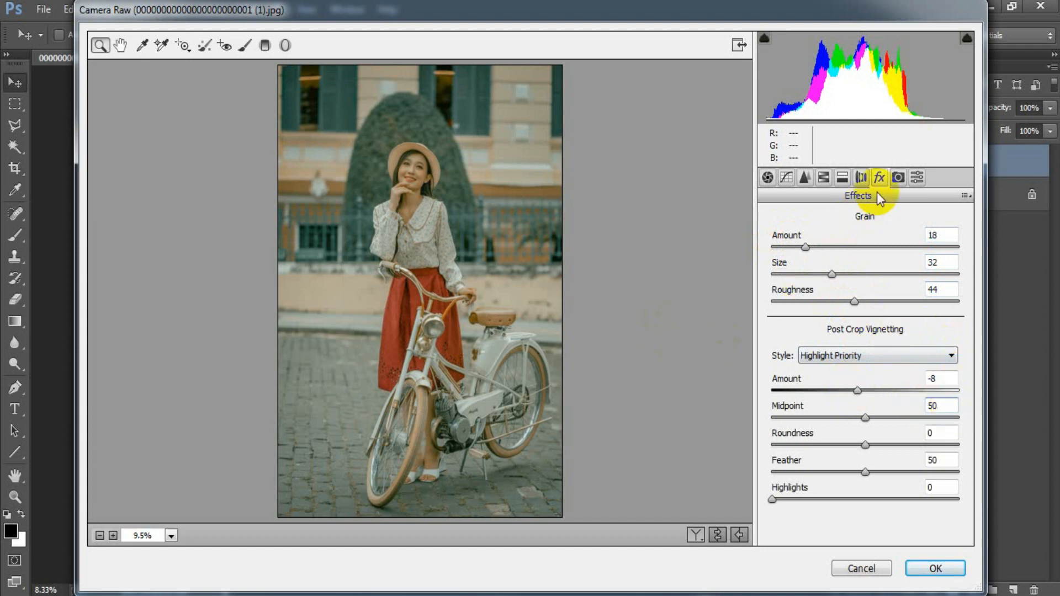
Calibrate the Red Primary to Hue -6 and Saturation -54, and the Blue Primary to Hue -69 and Saturation -52.
click(898, 177)
drag(865, 335, 820, 362)
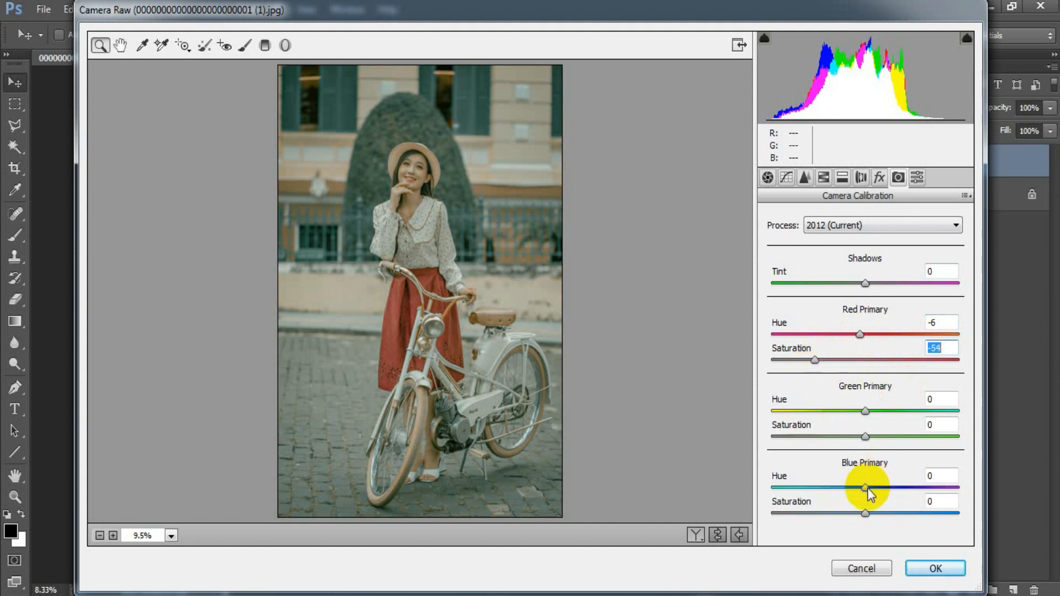
drag(867, 488, 803, 486)
drag(869, 516, 820, 513)
click(951, 502)
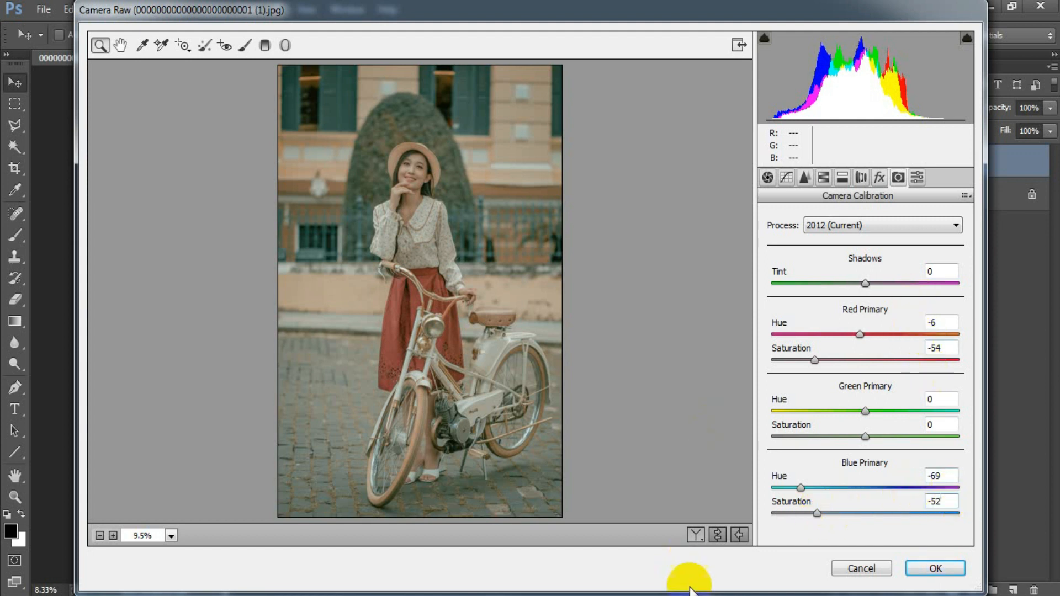
Compare the graded photo side by side with the original and apply the Camera Raw adjustments to the layer.
click(714, 537)
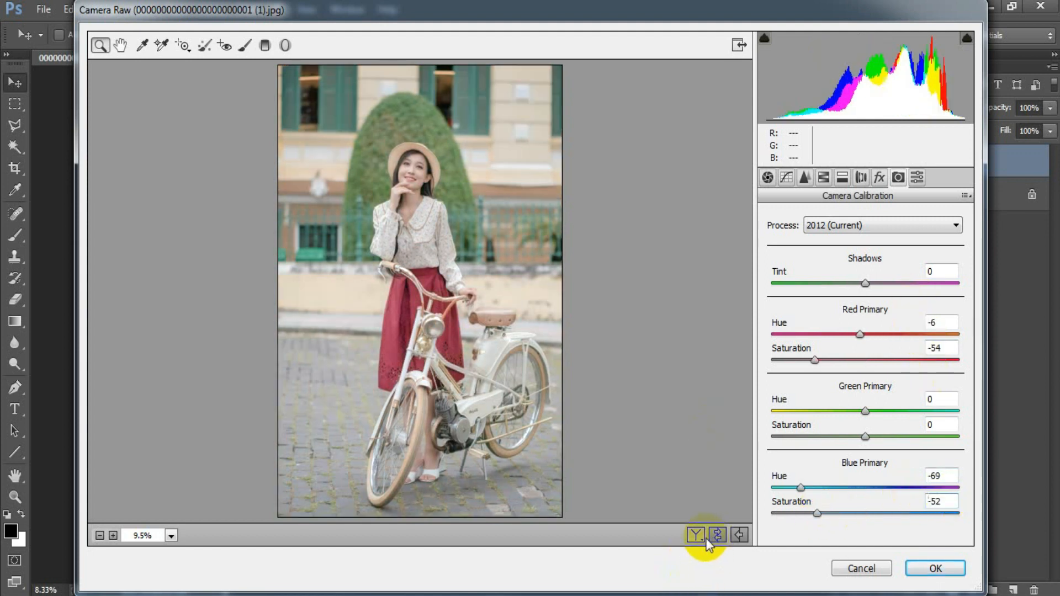
click(695, 536)
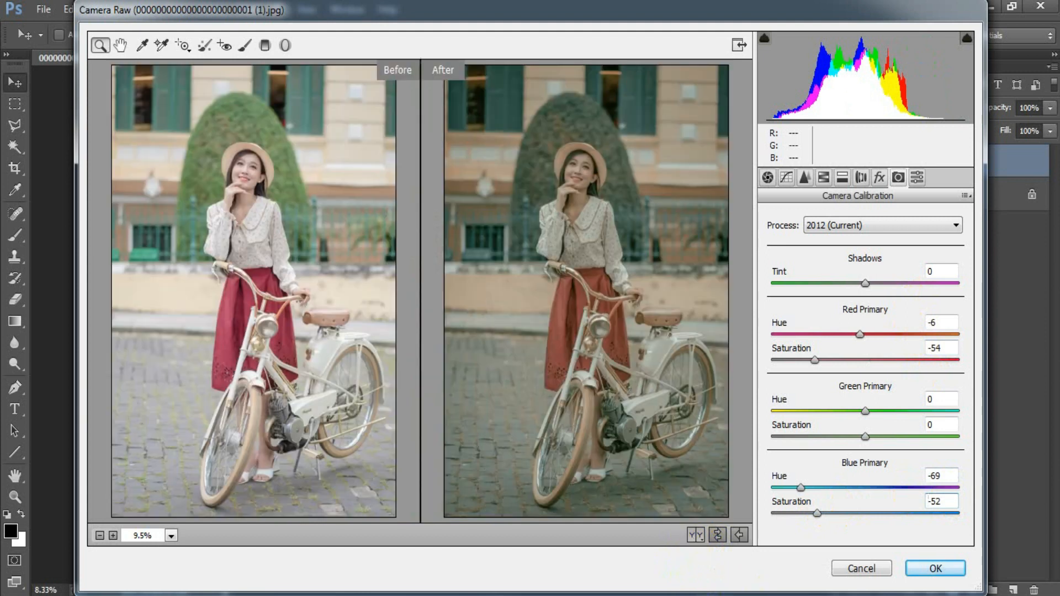
click(932, 570)
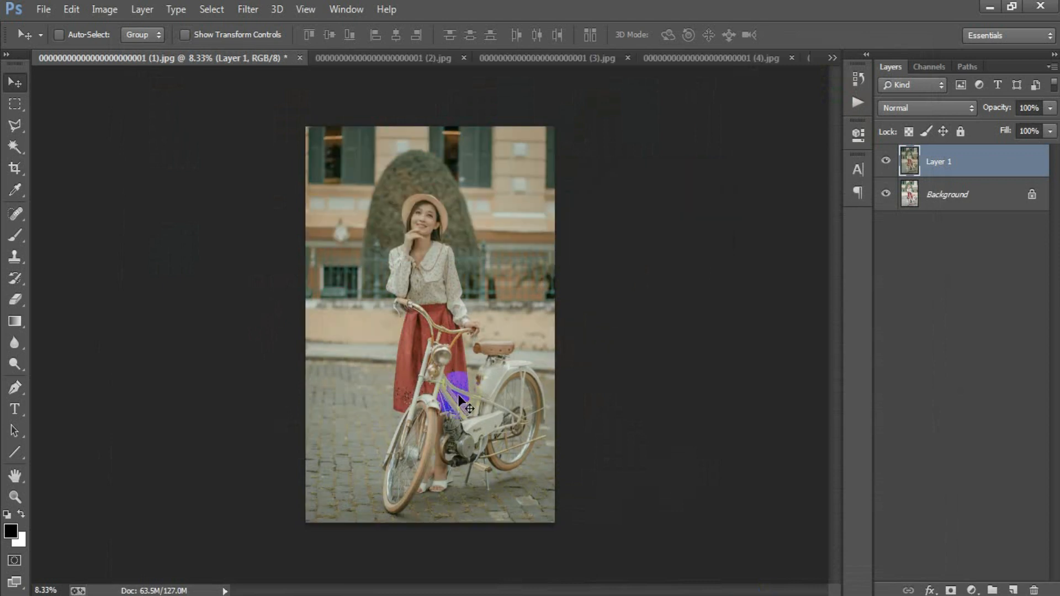
Compare the bicycle portrait before and after grading by toggling the visibility of Layer 1.
key(ctrl+plus)
click(886, 161)
click(886, 161)
click(886, 161)
click(886, 161)
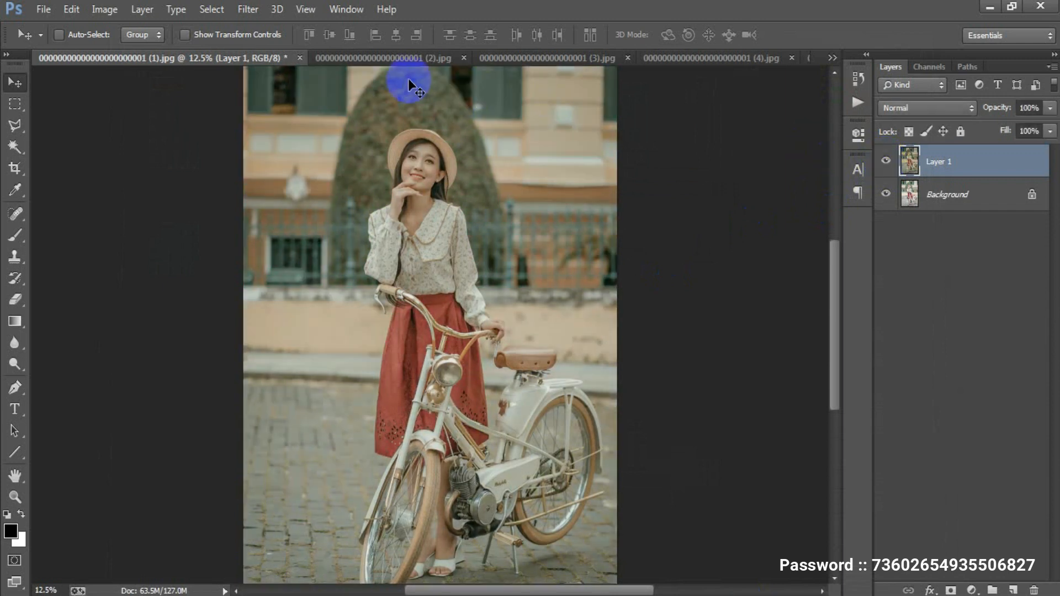
Review the grading of the documents numbered (2) and (3) by toggling Layer 1's visibility in each.
click(375, 58)
click(885, 157)
click(886, 158)
click(885, 158)
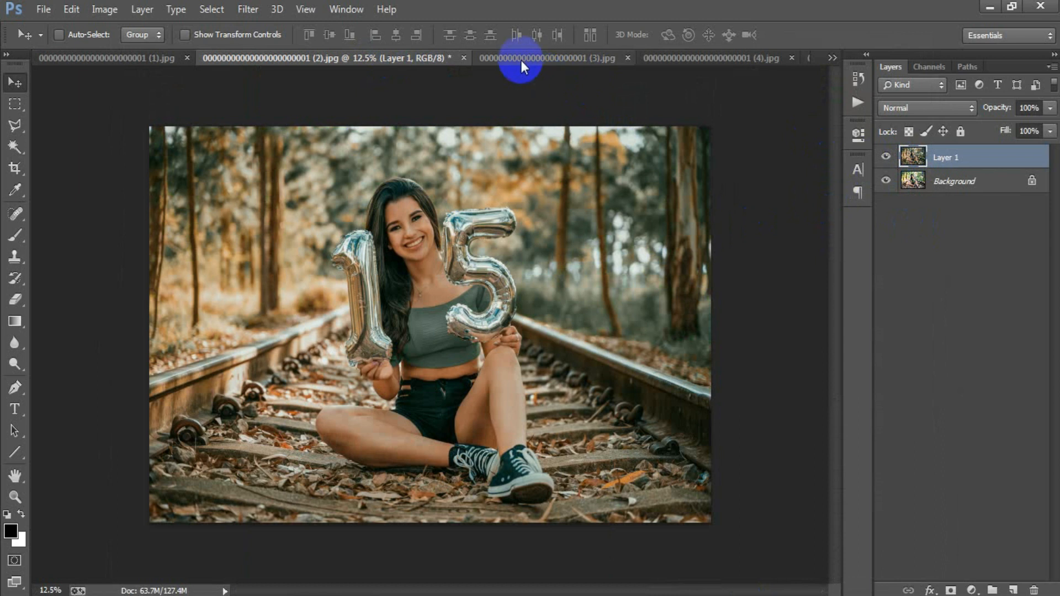
click(520, 58)
click(886, 157)
click(886, 158)
click(886, 157)
click(886, 158)
Examine the document numbered (4) up close with and without its graded Layer 1.
click(719, 58)
click(887, 161)
click(886, 160)
key(ctrl+plus)
click(887, 158)
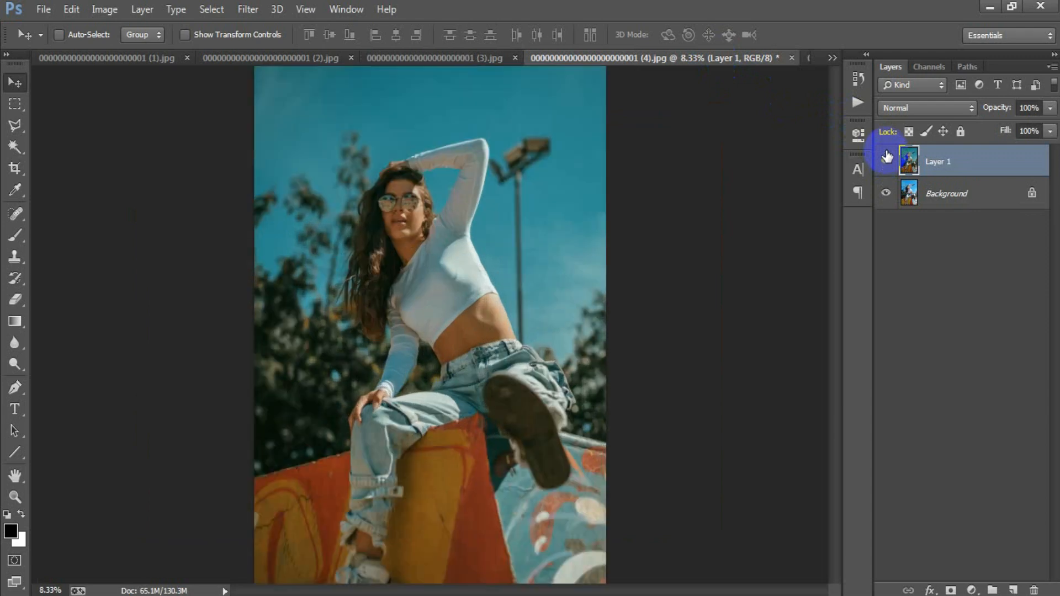
click(887, 157)
click(887, 157)
click(887, 158)
Open the document numbered (5) and compare its graded Layer 1 with the original background.
click(833, 57)
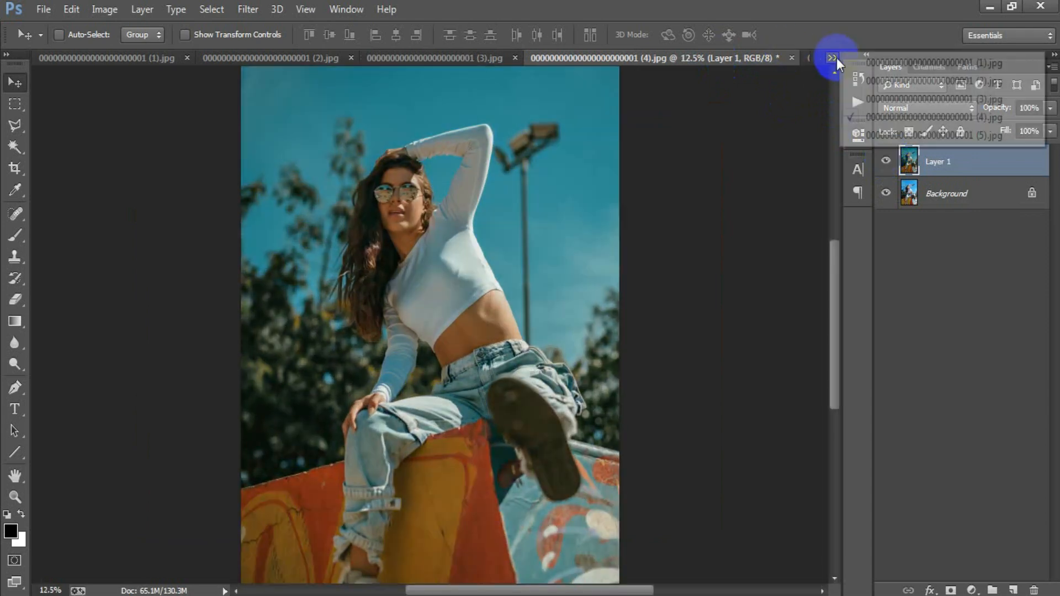
click(863, 138)
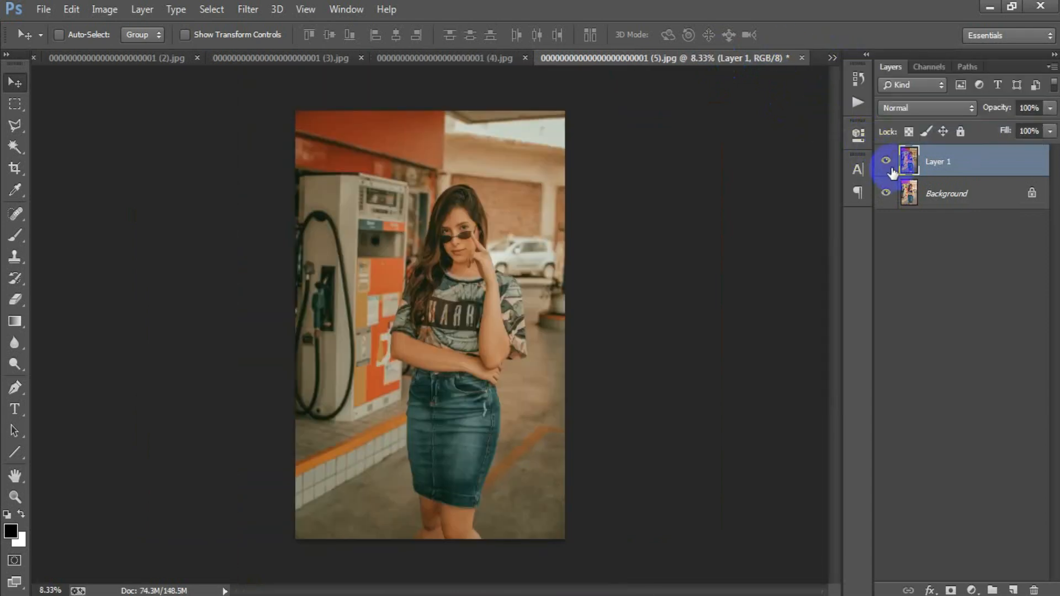
click(888, 163)
key(ctrl+plus)
click(888, 163)
click(888, 162)
click(888, 162)
click(888, 162)
click(888, 162)
Return to the document numbered (1) and check its before and after once more by hiding and showing Layer 1.
click(832, 57)
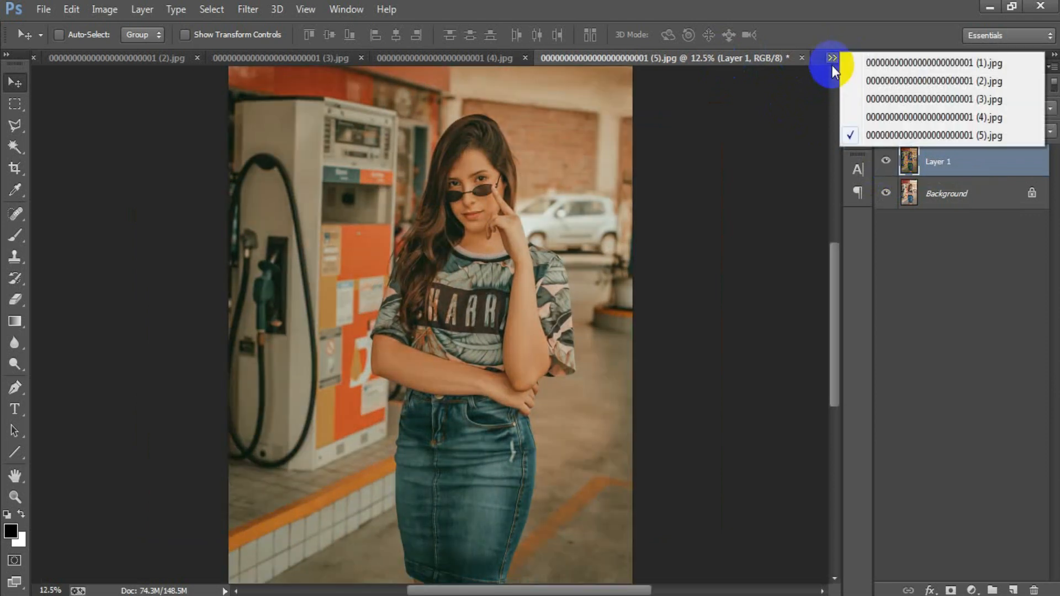
click(870, 63)
click(888, 161)
click(888, 161)
click(888, 161)
click(888, 161)
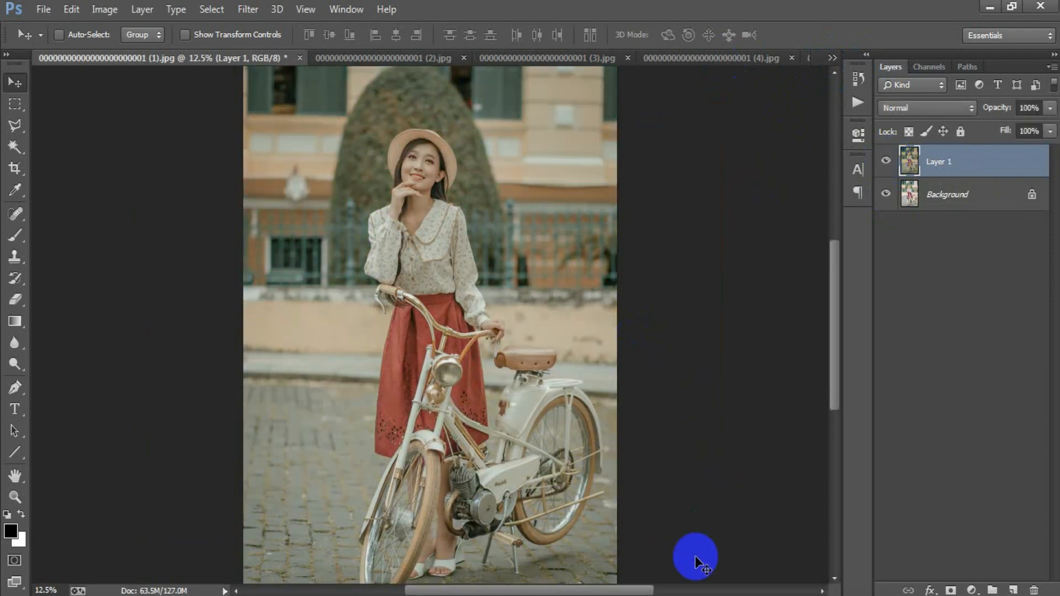